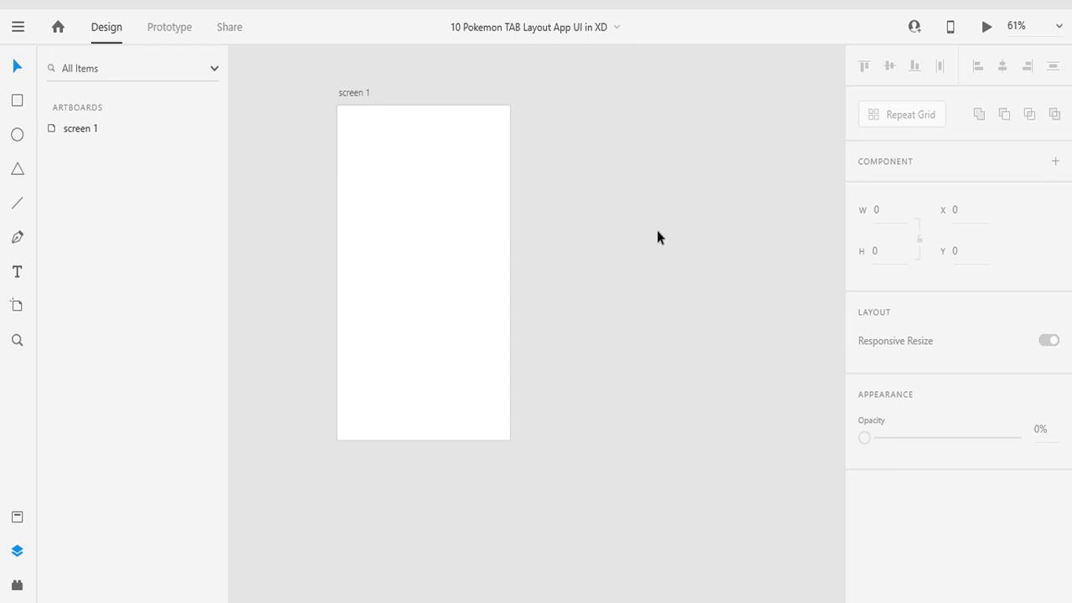
Reposition the screen 1 artboard on the canvas to X -23, Y 23.
mouse_move(657, 232)
mouse_down()
mouse_move(659, 256)
mouse_move(627, 258)
mouse_up()
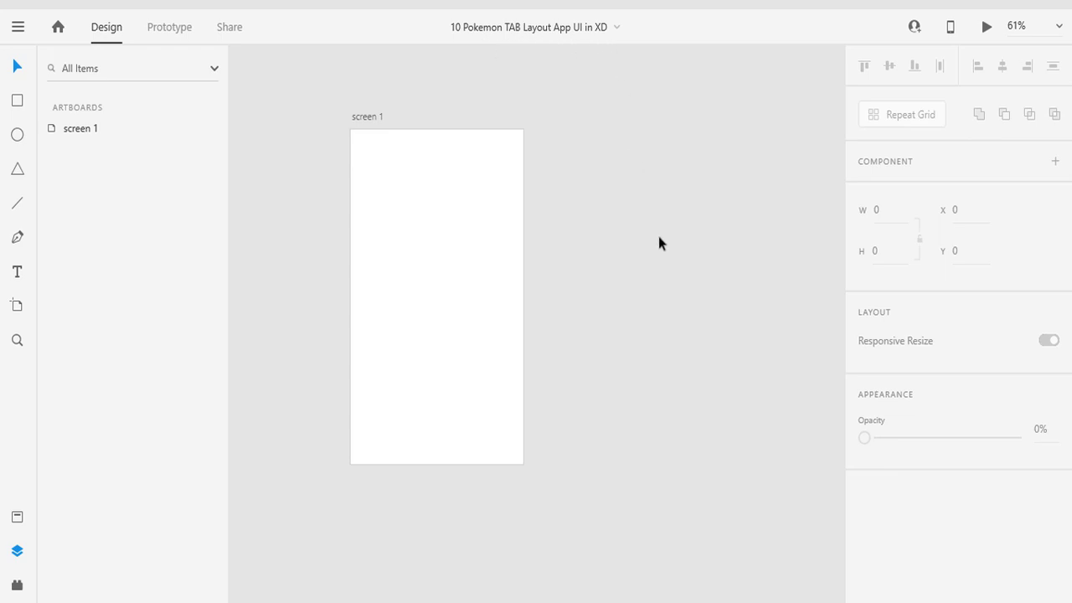
mouse_move(459, 196)
mouse_down()
mouse_move(479, 234)
mouse_move(439, 219)
mouse_up()
click(567, 218)
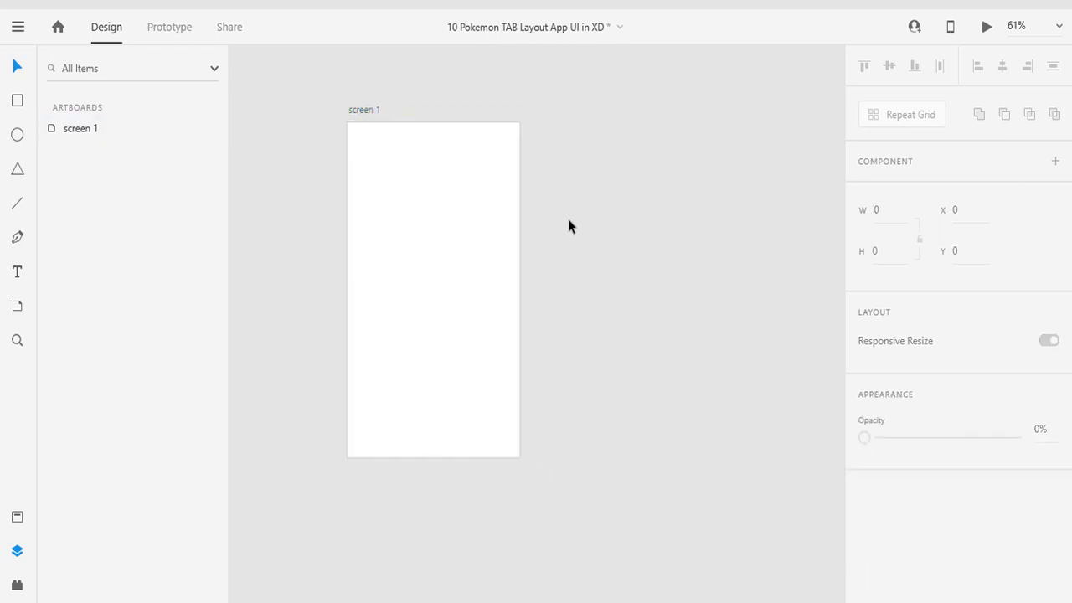
drag(366, 120, 343, 117)
click(601, 323)
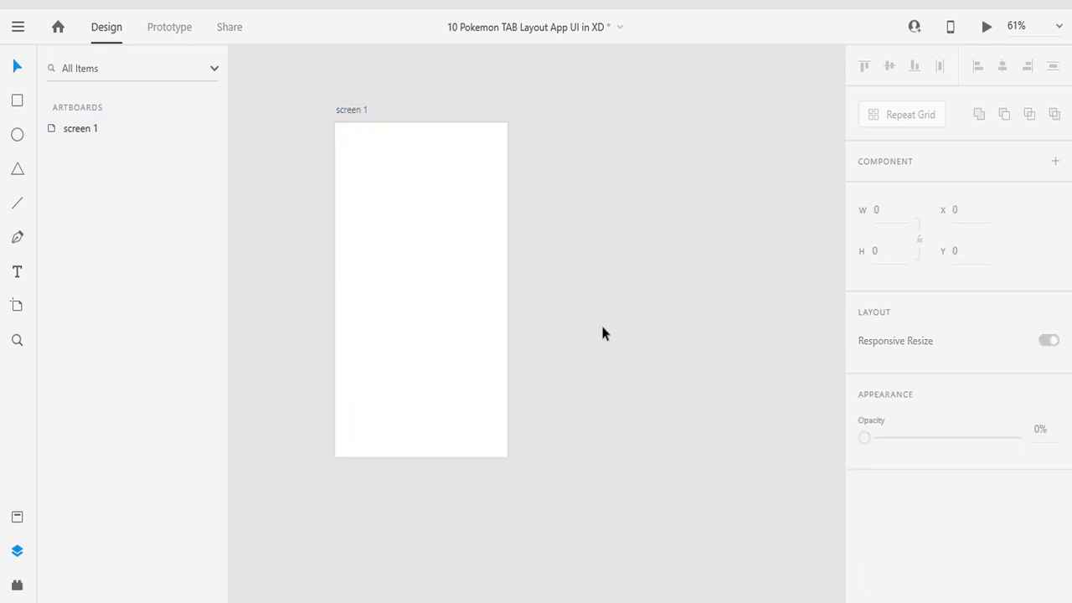
drag(419, 243, 424, 262)
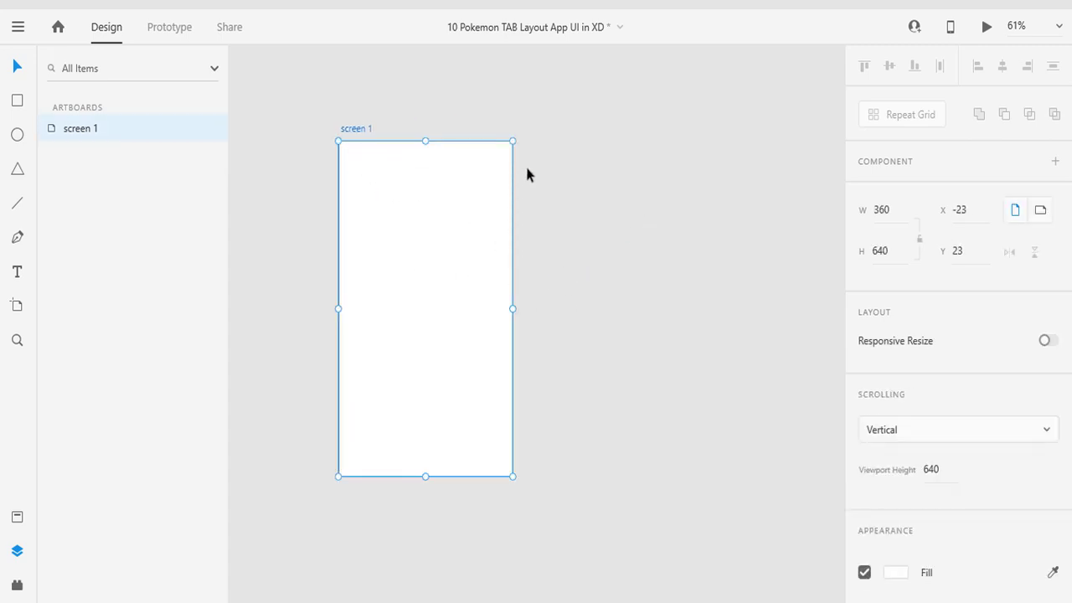
Draw a 360 × 49 rectangle at 0,0 along the top edge of screen 1.
click(594, 194)
click(453, 206)
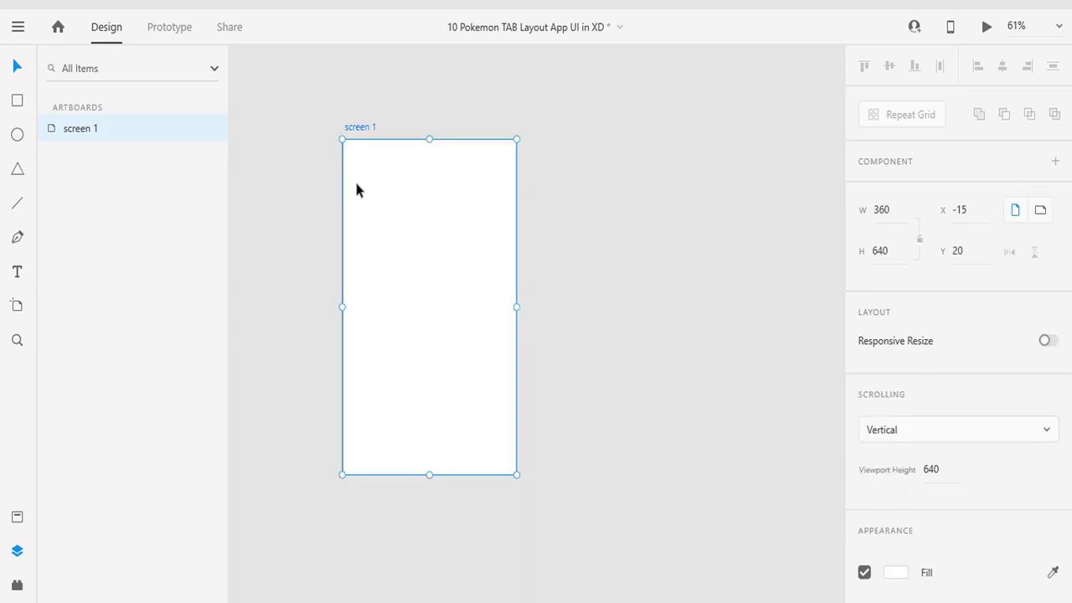
click(617, 231)
click(18, 104)
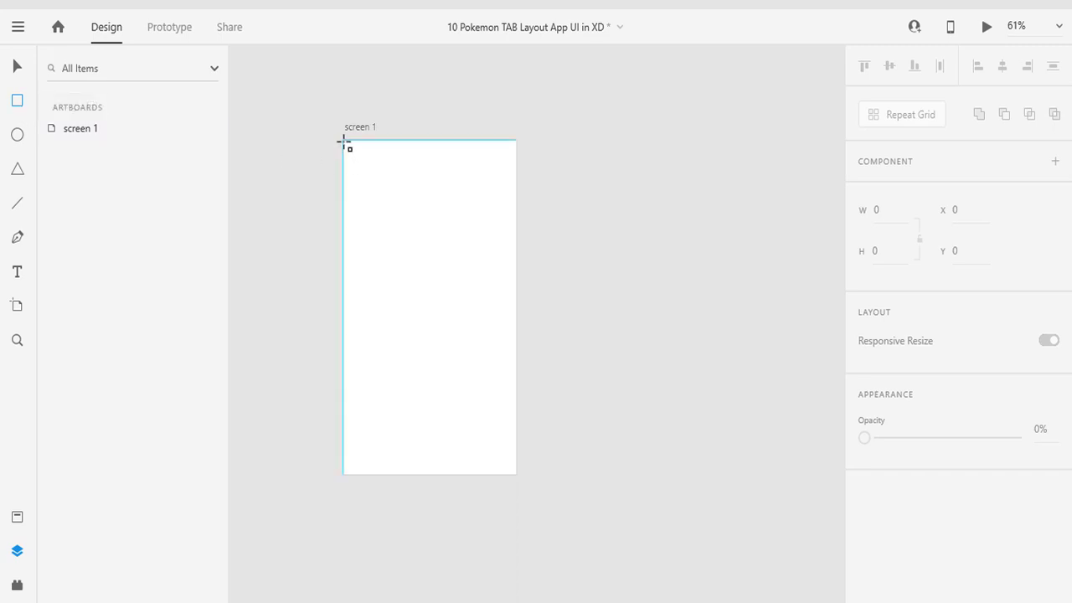
drag(343, 141, 514, 168)
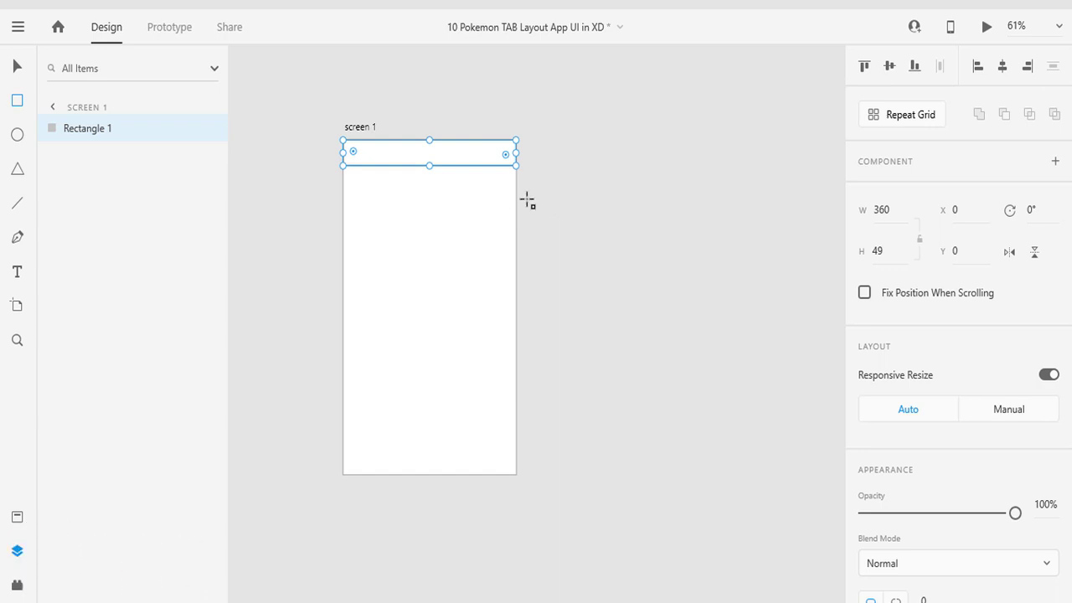
Rename the top rectangle's layer to action_bar.
click(599, 219)
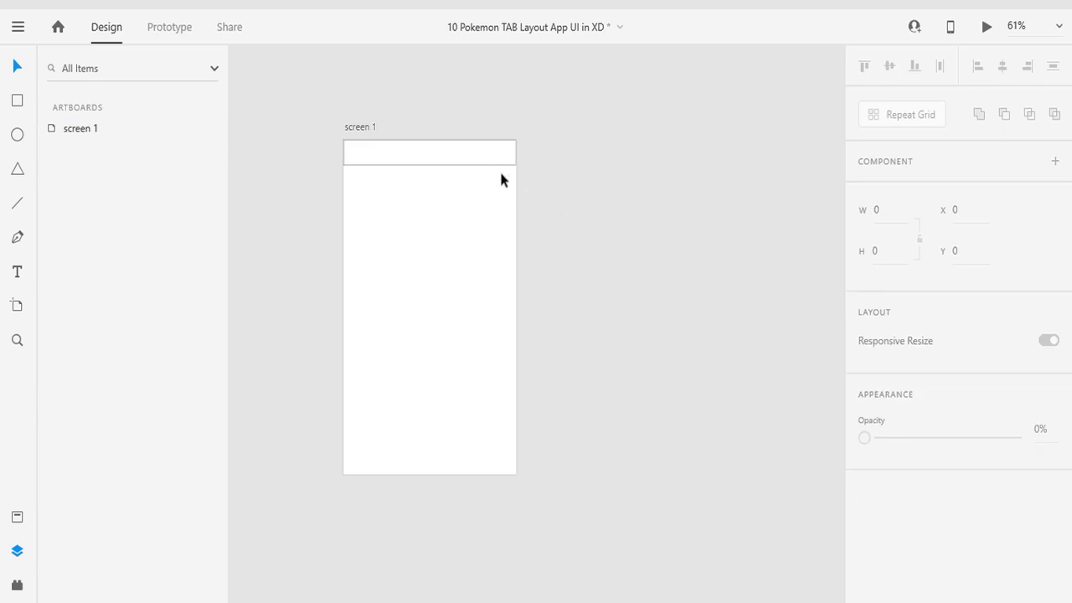
click(489, 161)
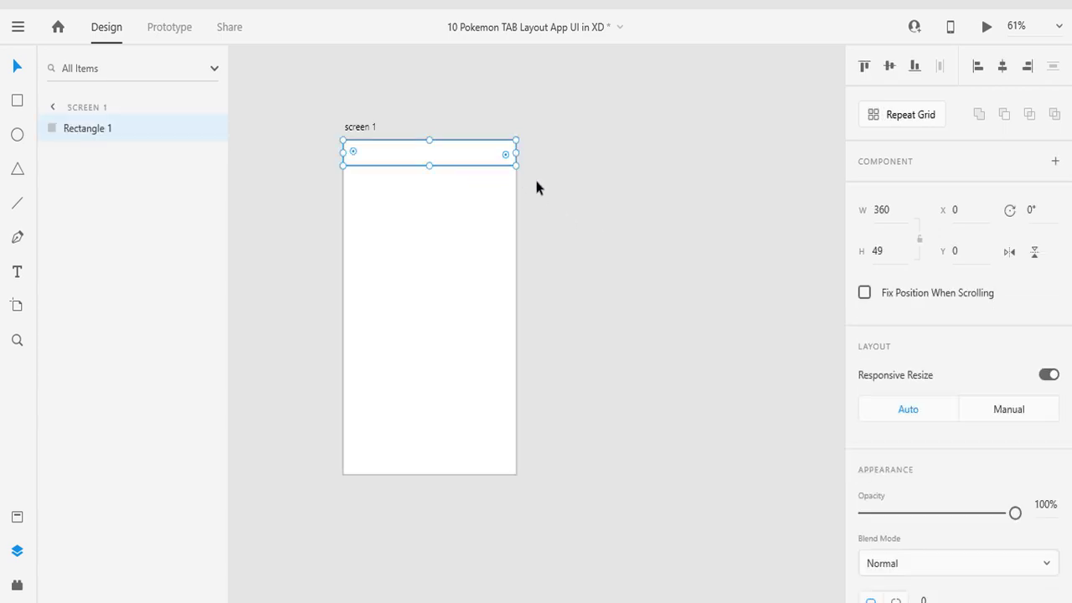
double_click(86, 129)
text(action b)
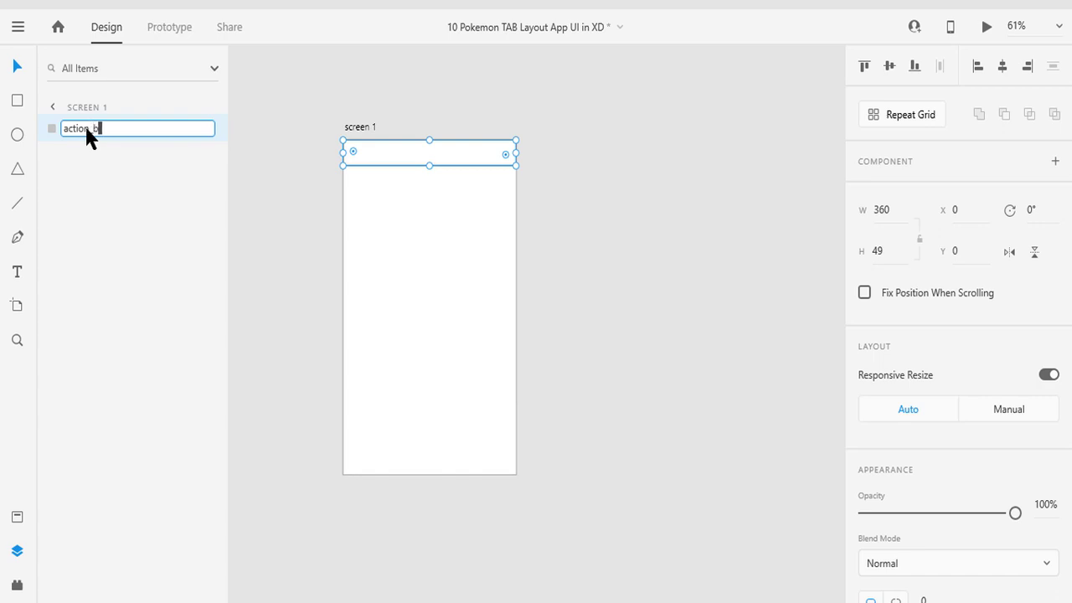
text(ar)
key(Return)
Remove action_bar's border and give it a deep red fill.
click(608, 243)
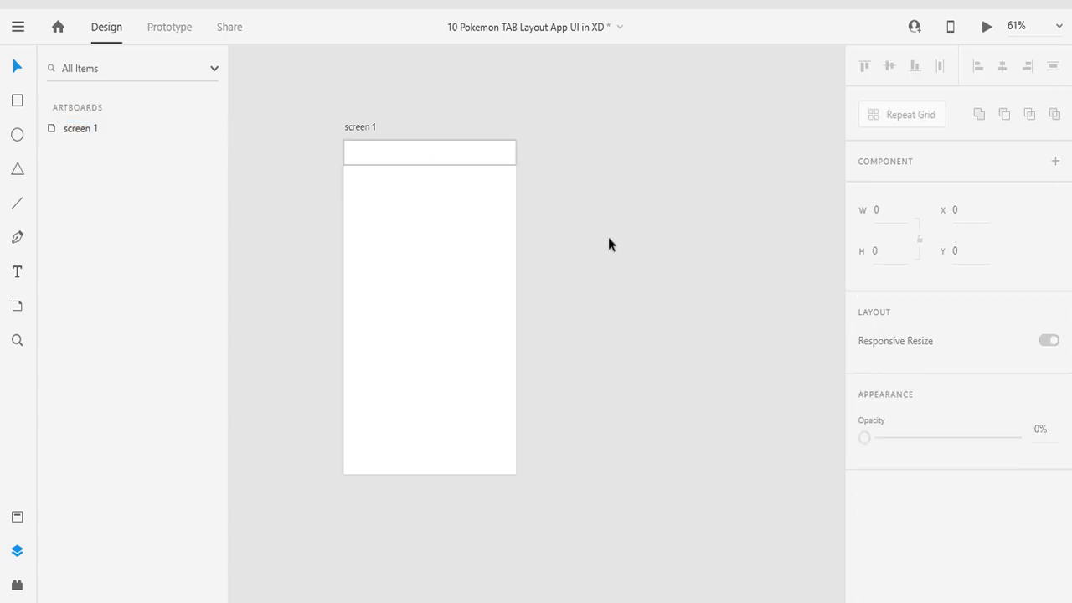
drag(609, 238, 619, 221)
click(486, 136)
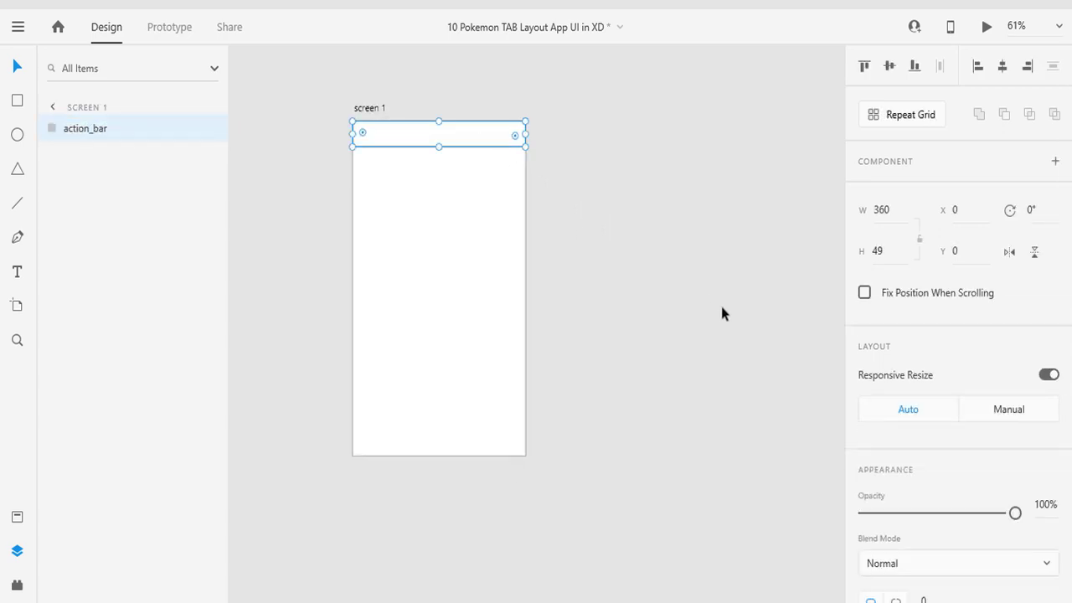
scroll(963, 436, down, 5)
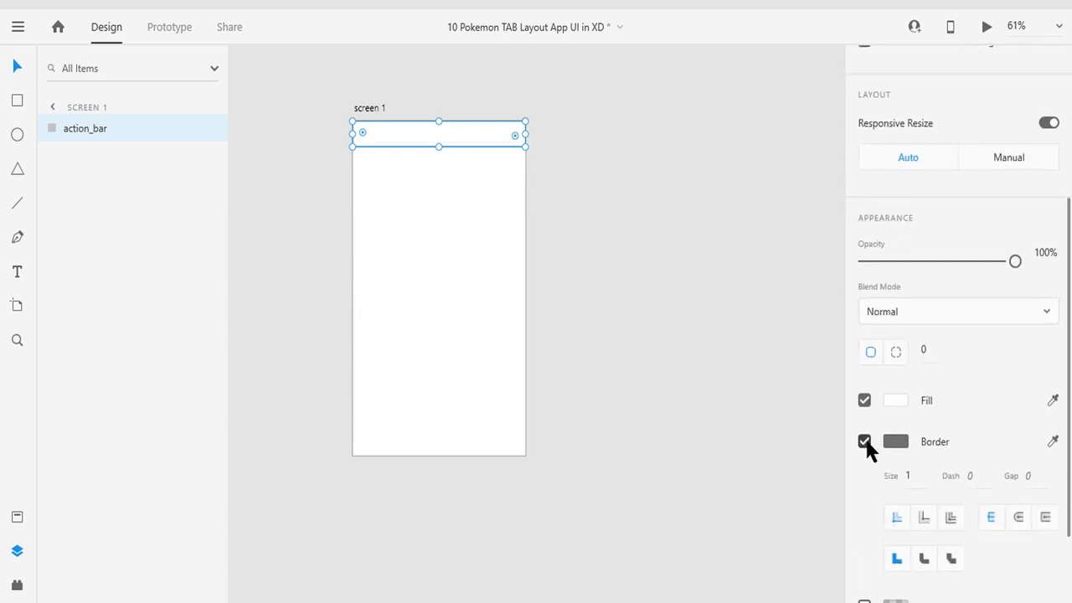
click(864, 442)
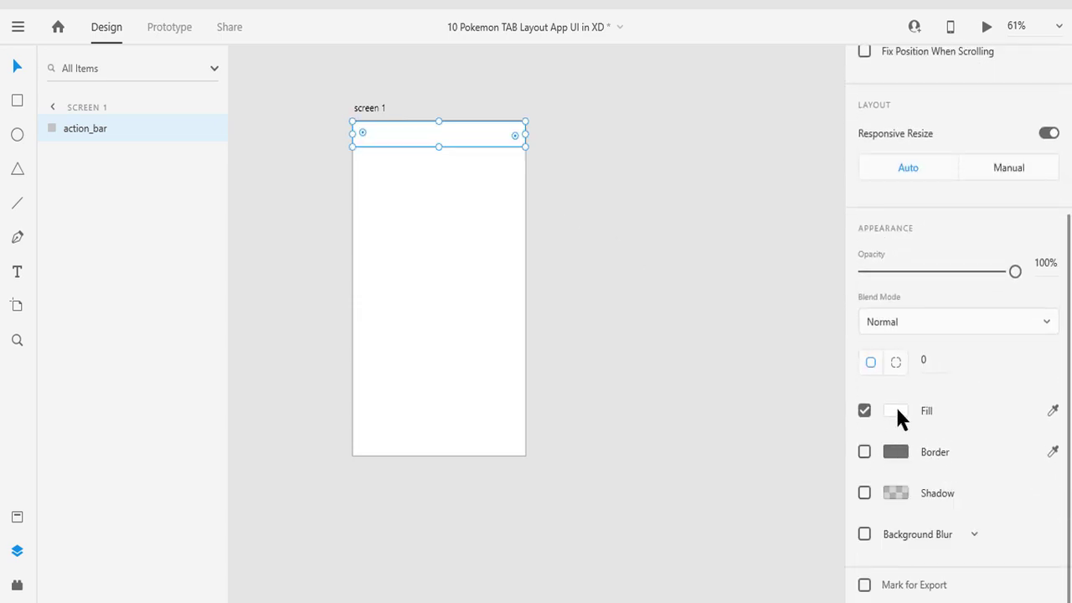
click(896, 411)
click(740, 319)
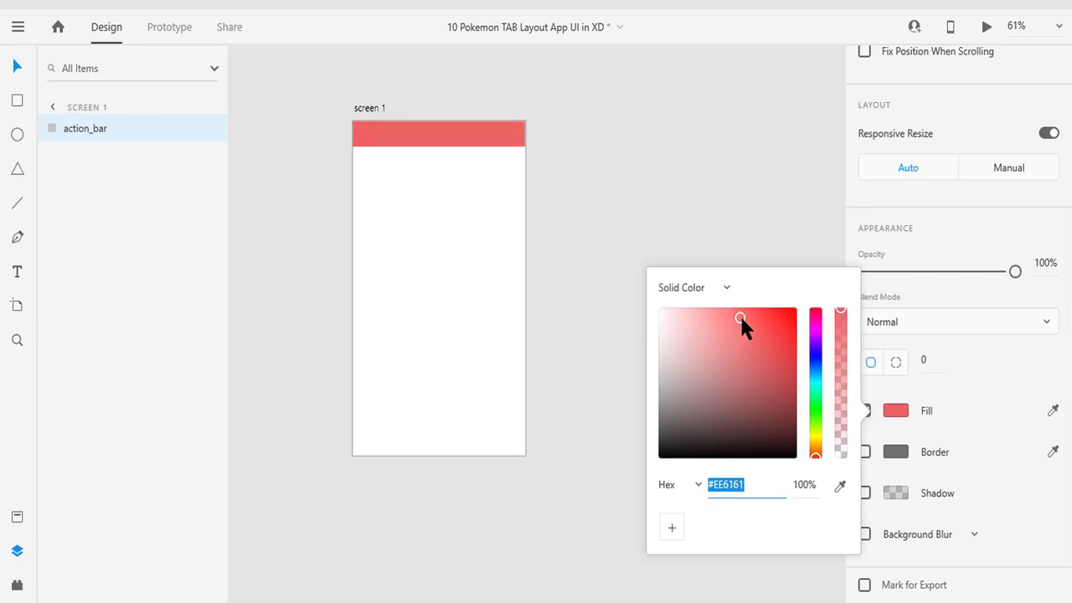
drag(741, 319, 756, 321)
click(696, 266)
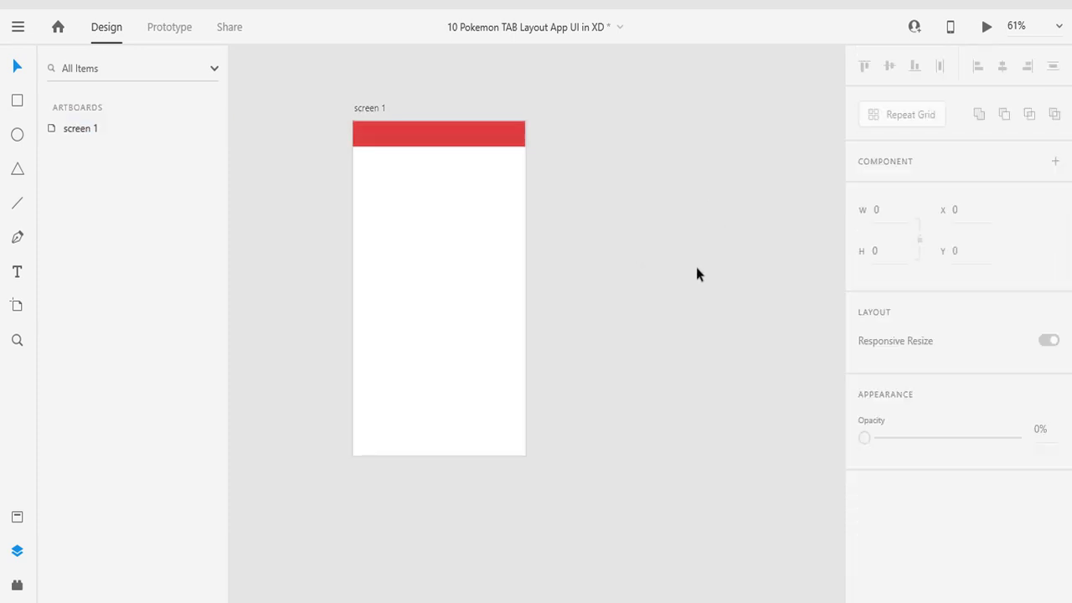
scroll(664, 268, up, 3)
scroll(715, 313, left, 3)
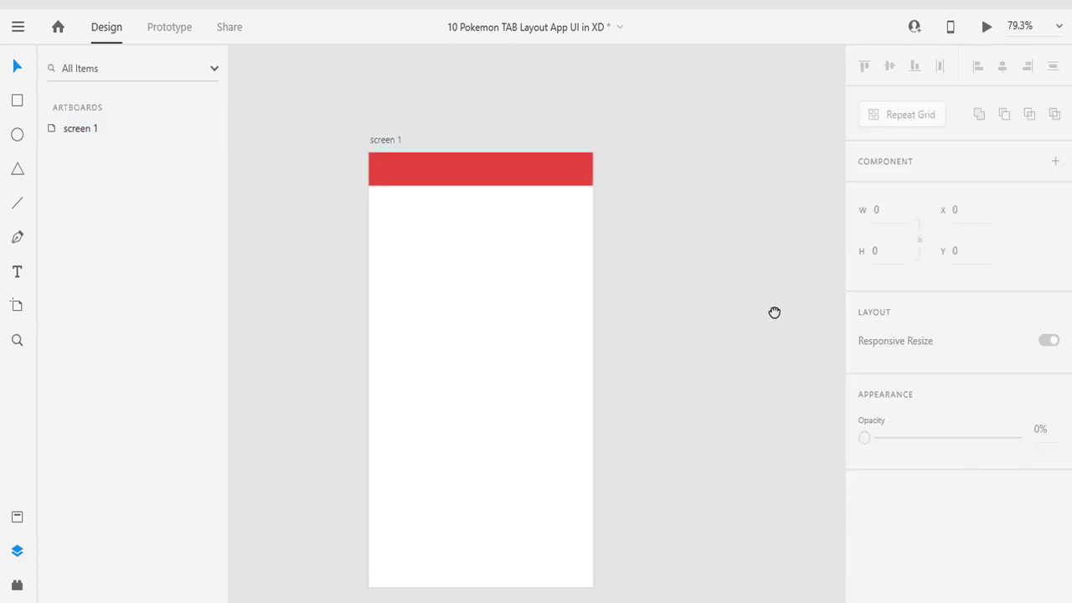
scroll(779, 288, down, 2)
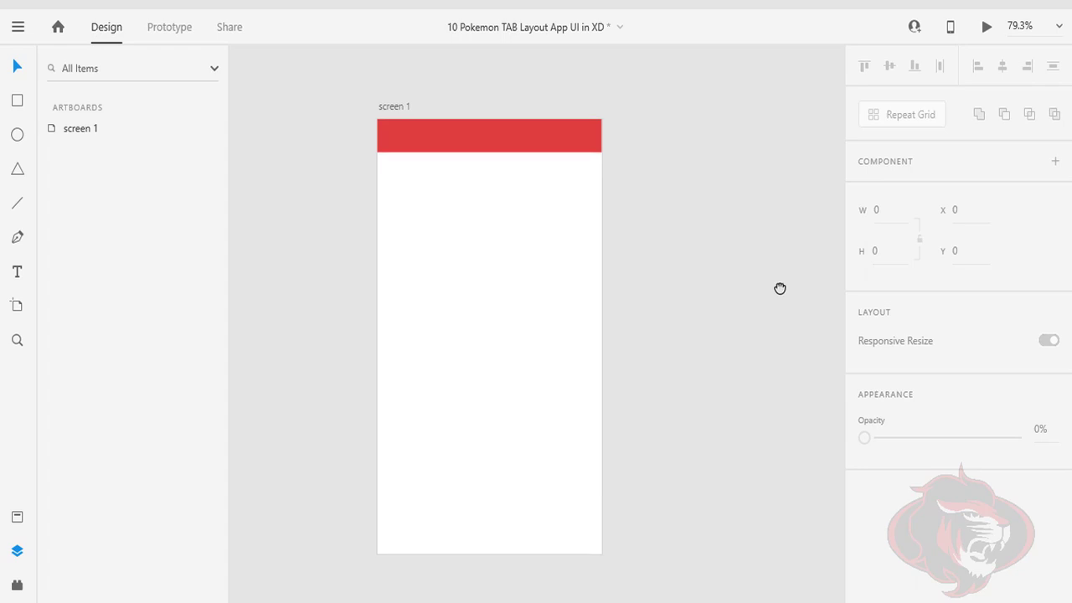
scroll(764, 311, up, 3)
scroll(764, 312, up, 2)
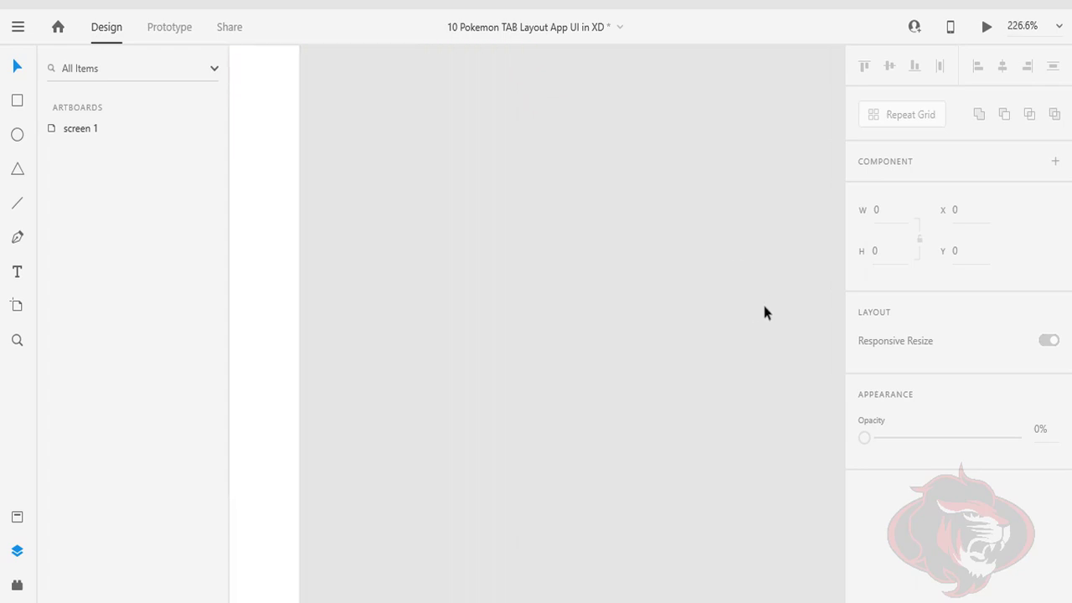
scroll(764, 311, up, 1)
key(ctrl+0)
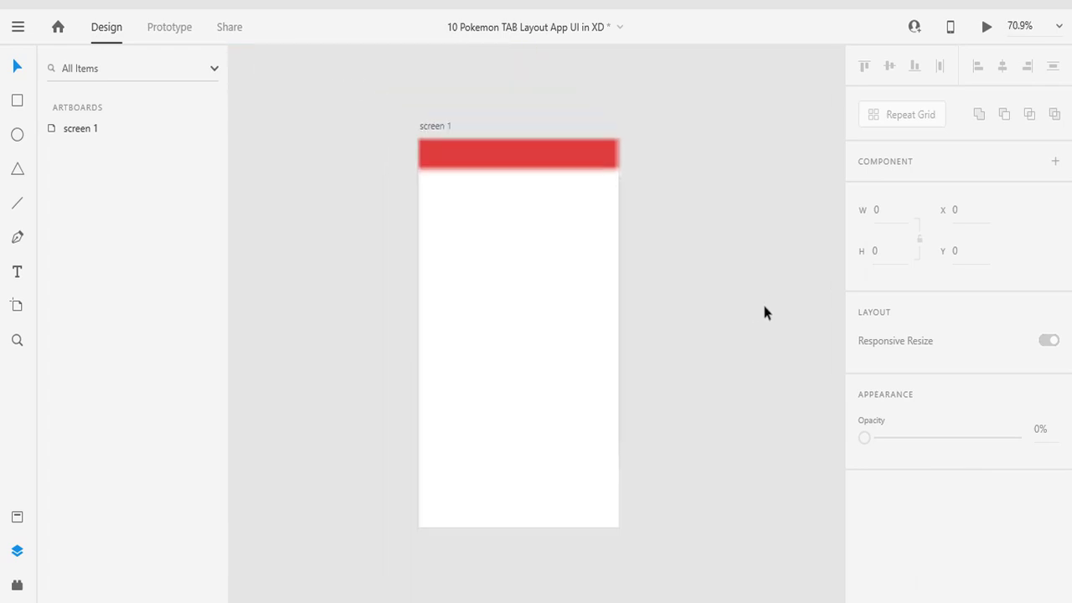
scroll(763, 311, up, 1)
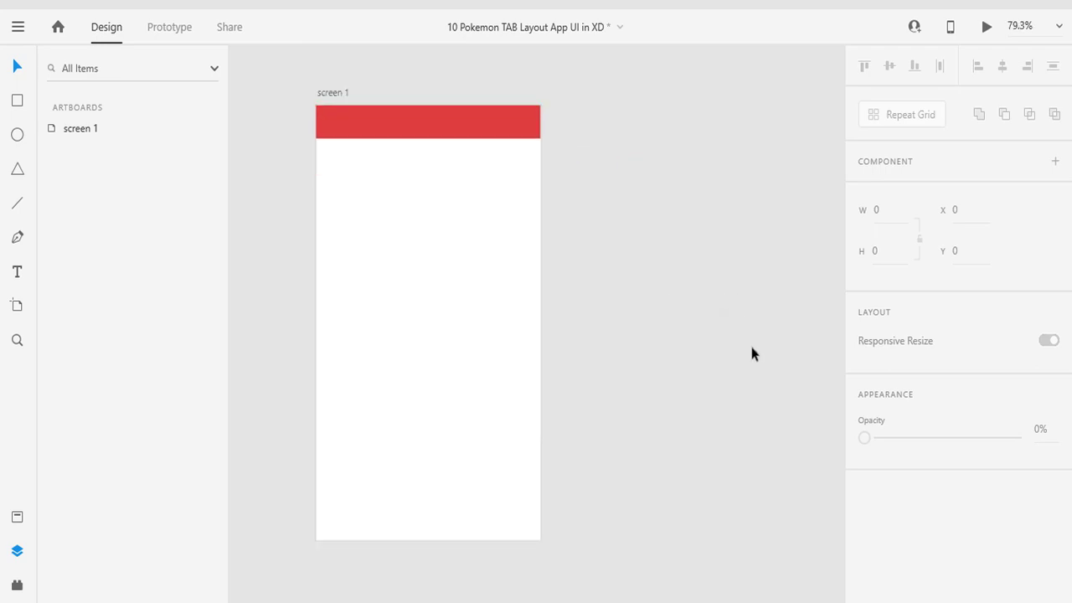
Turn on a drop shadow for the red action_bar.
click(480, 131)
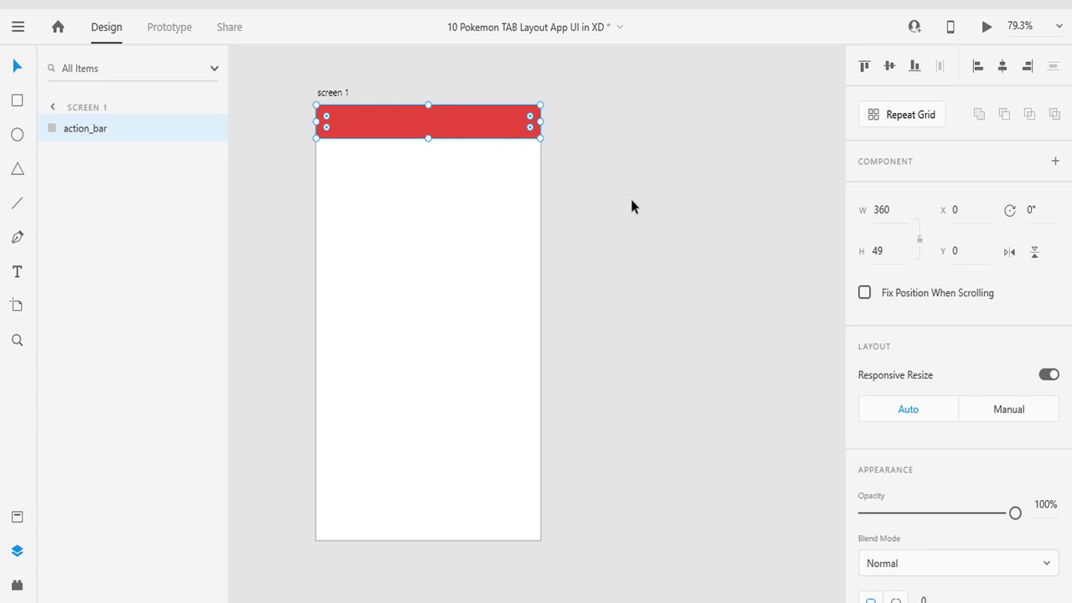
click(631, 228)
click(519, 125)
scroll(879, 402, down, 3)
click(864, 493)
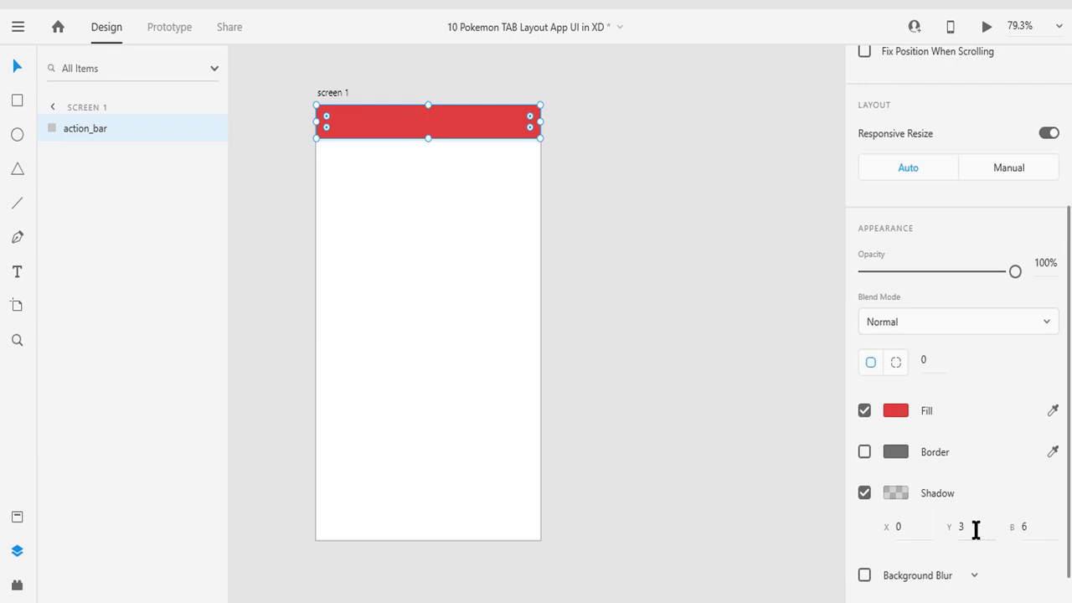
key(Escape)
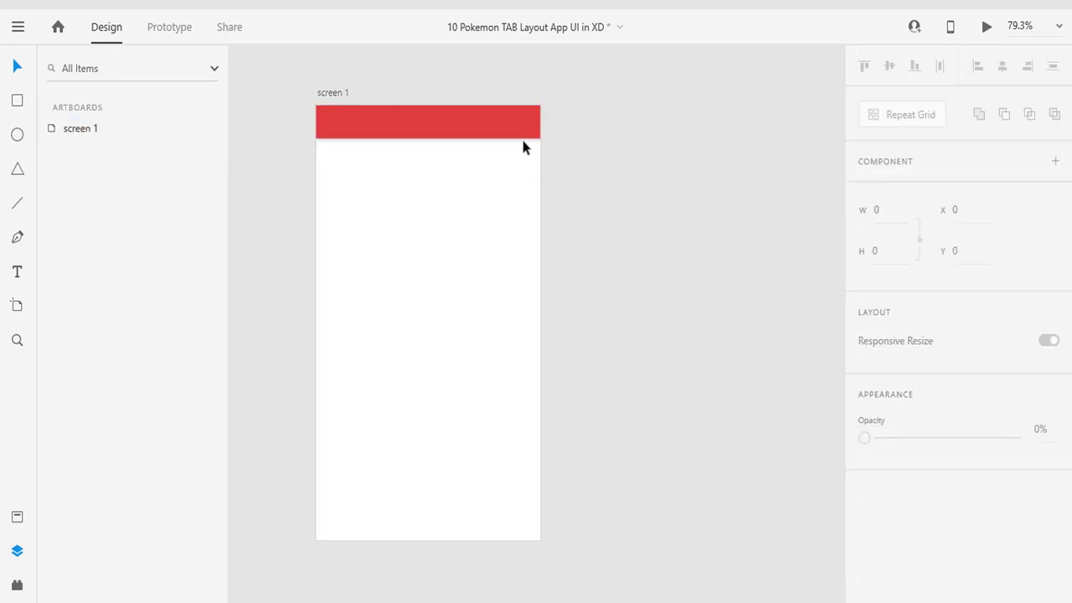
Raise the shadow colour's alpha to 55% for a darker shadow.
click(514, 140)
scroll(904, 460, down, 3)
scroll(938, 502, down, 1)
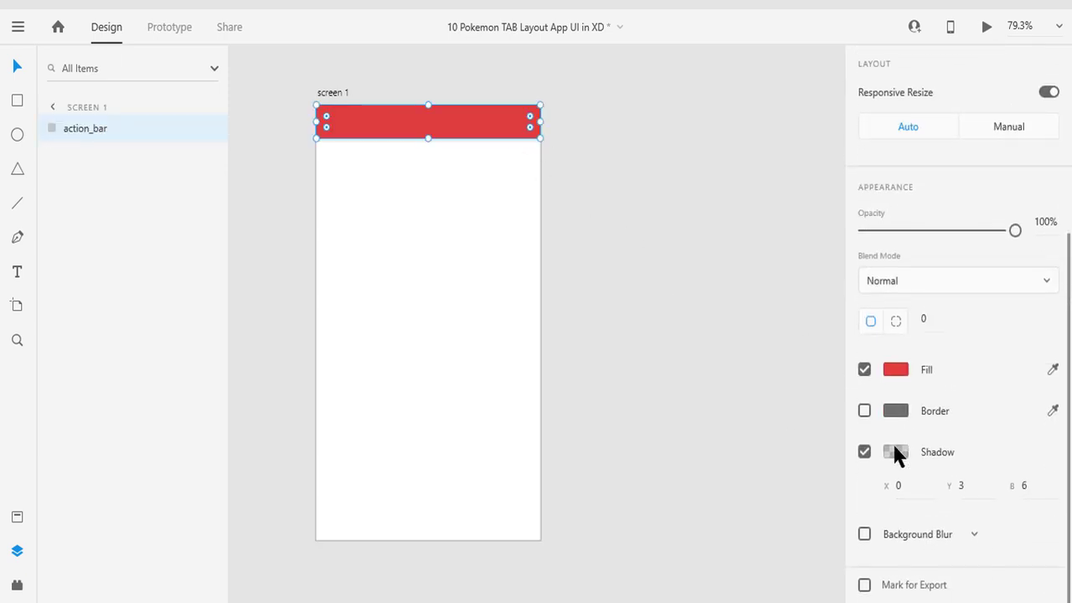
click(895, 452)
drag(842, 467, 842, 400)
click(516, 196)
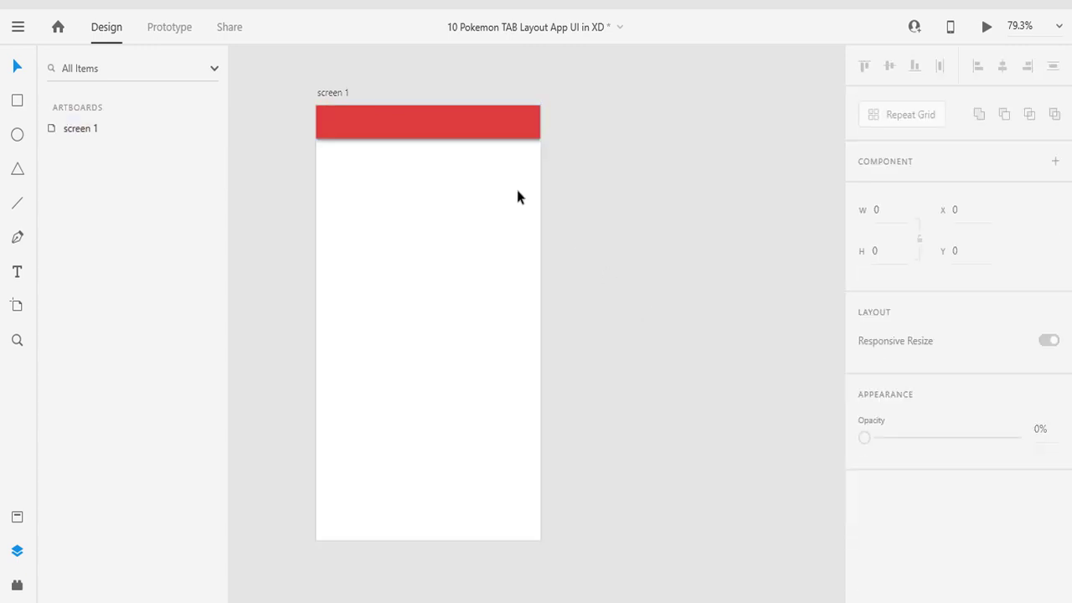
Set the shadow's Y offset to 2 and its blur to 3.
click(527, 141)
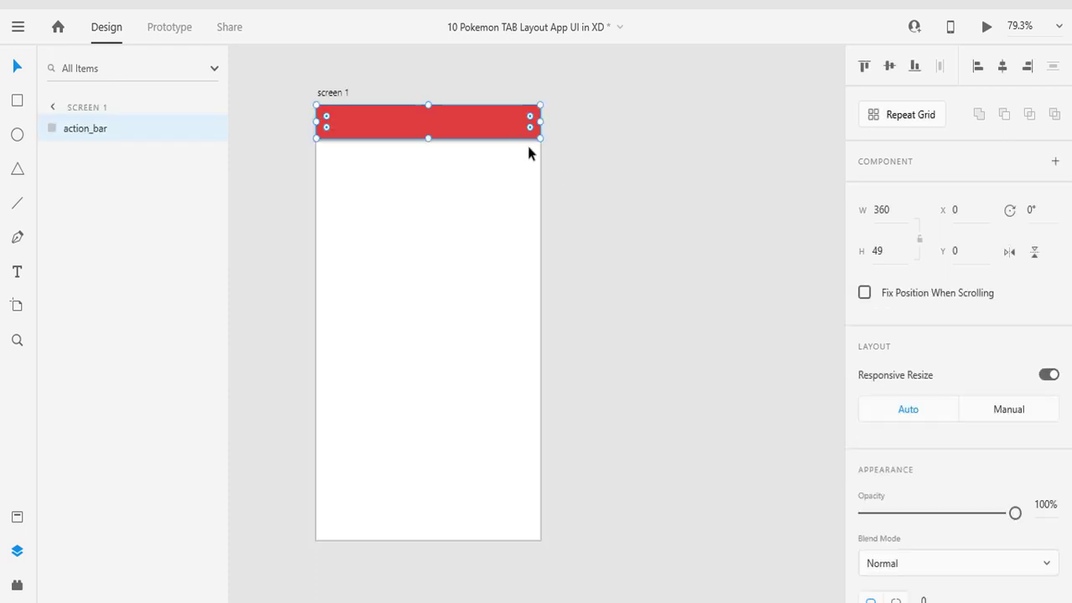
scroll(974, 481, down, 2)
scroll(975, 478, down, 2)
click(976, 515)
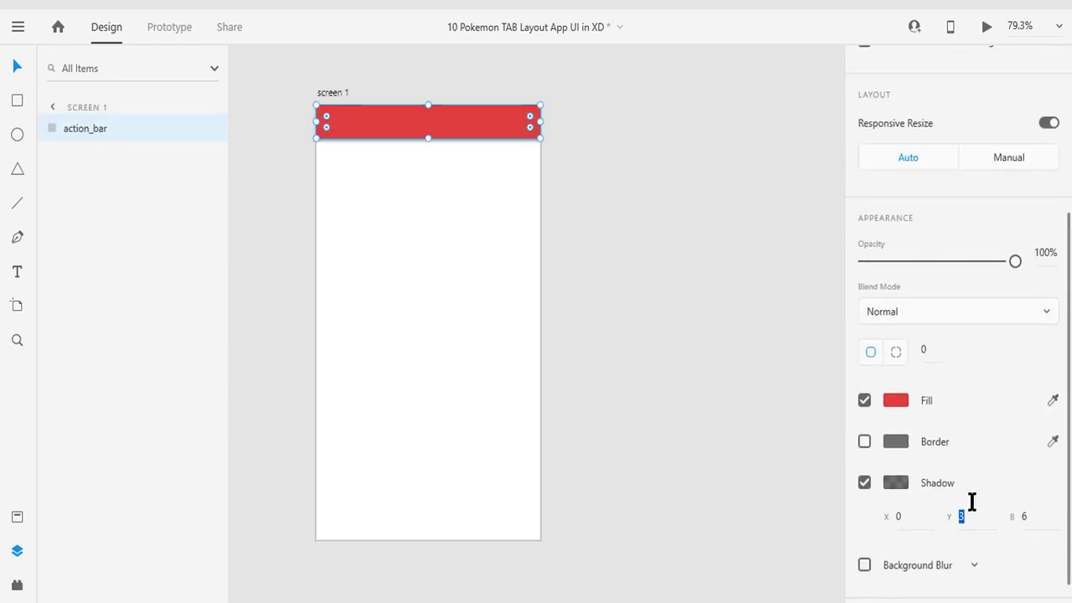
text(2)
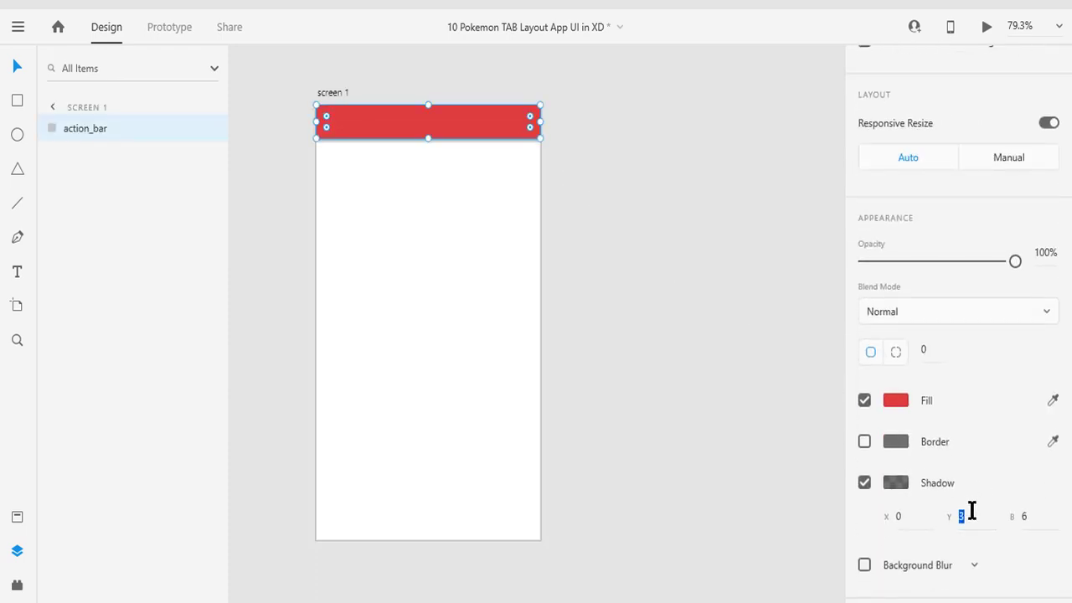
click(1027, 516)
text(12)
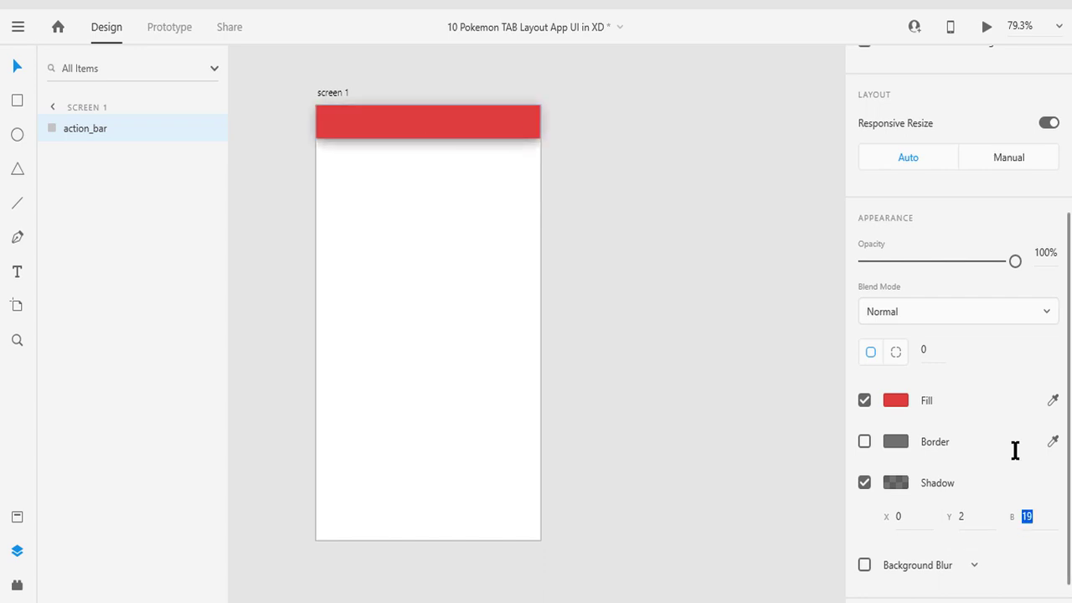
text(20)
key(Return)
text(6)
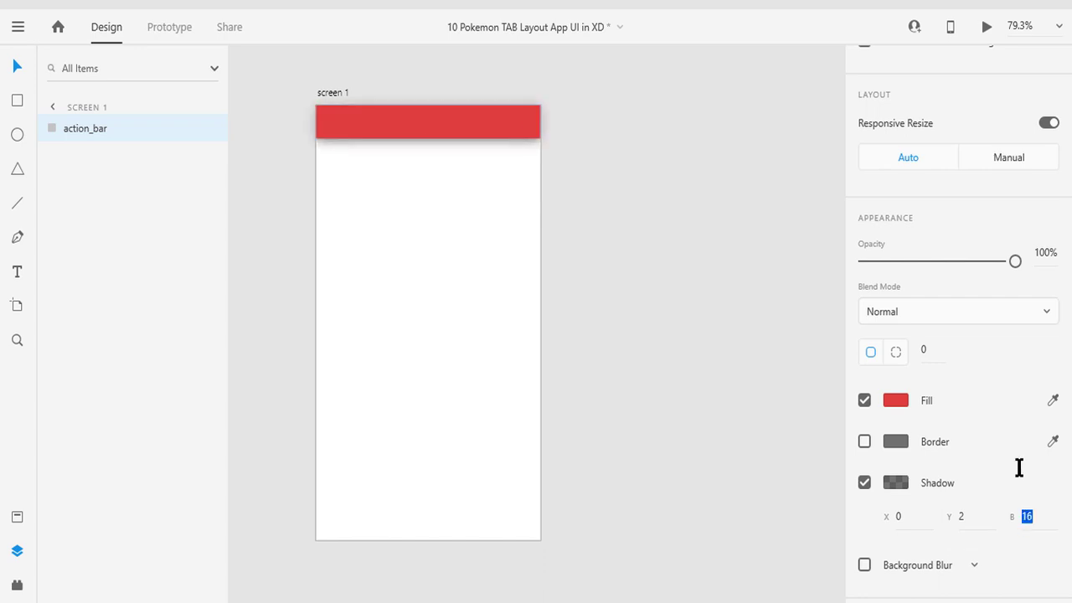
key(Return)
key(Down)
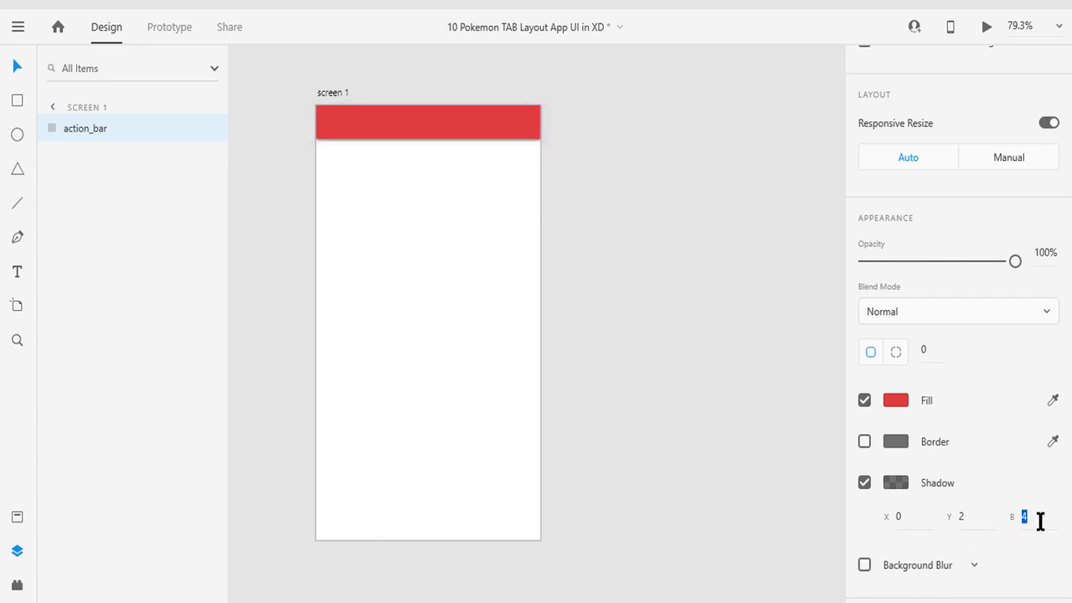
key(Down)
key(Down)
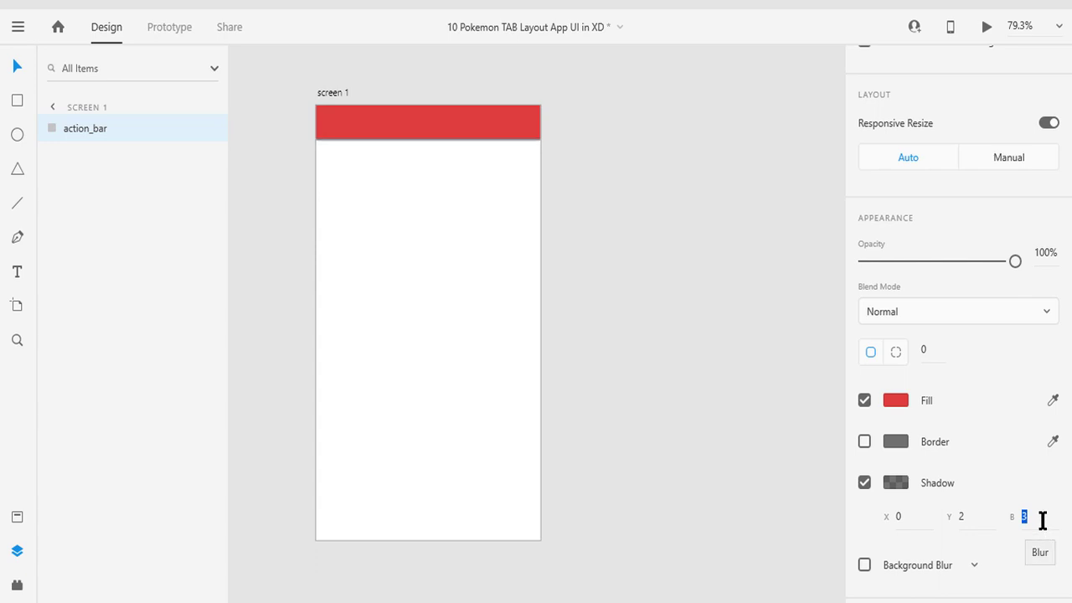
Preview the shadowed bar and re-centre the artboard in view.
click(647, 262)
click(481, 133)
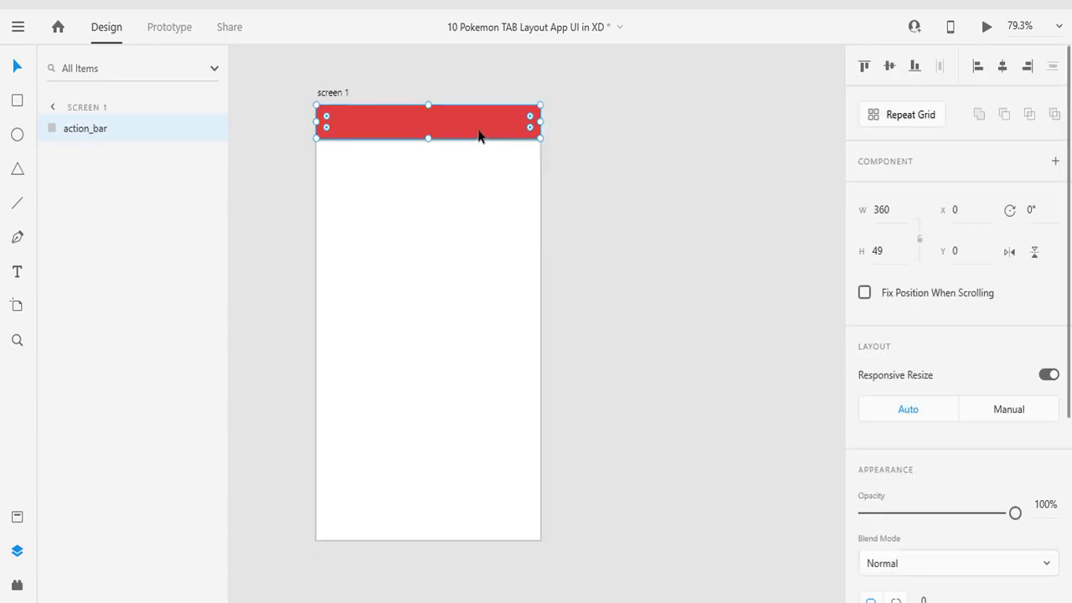
click(642, 261)
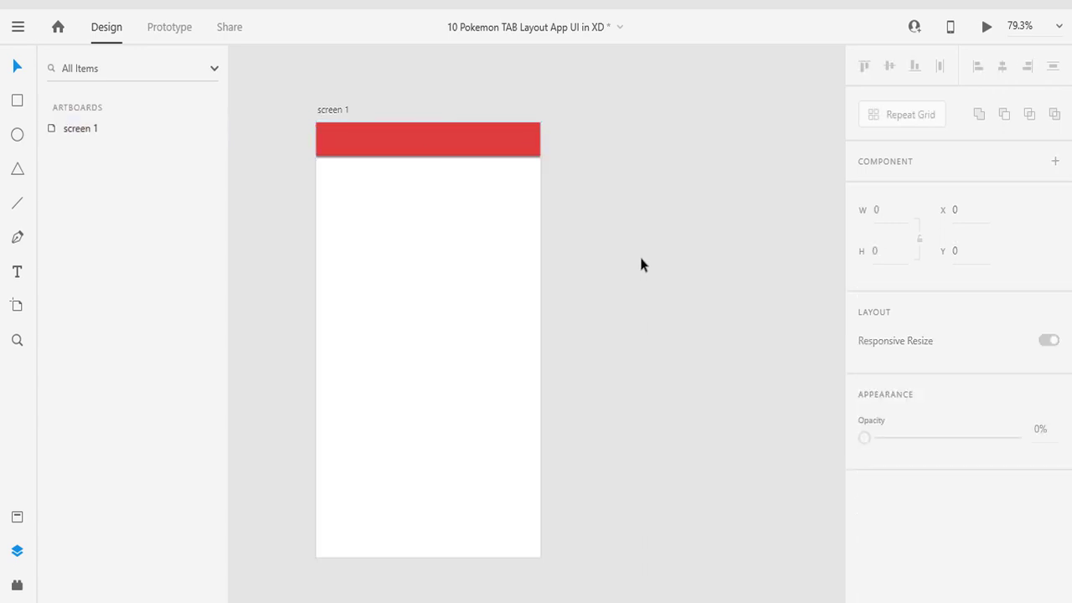
scroll(644, 266, up, 2)
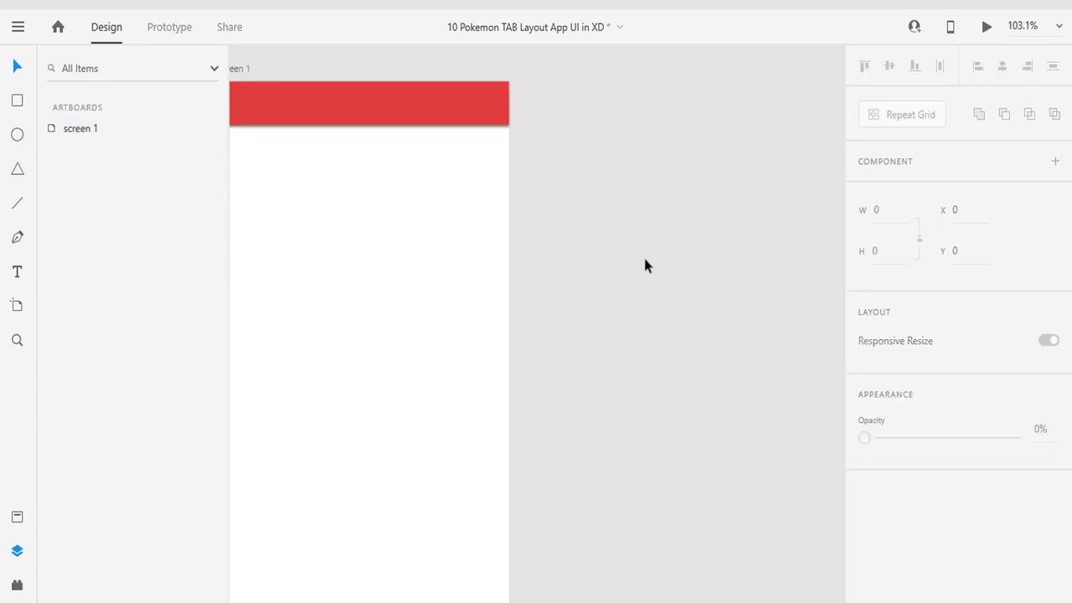
drag(645, 265, 735, 232)
scroll(737, 251, down, 4)
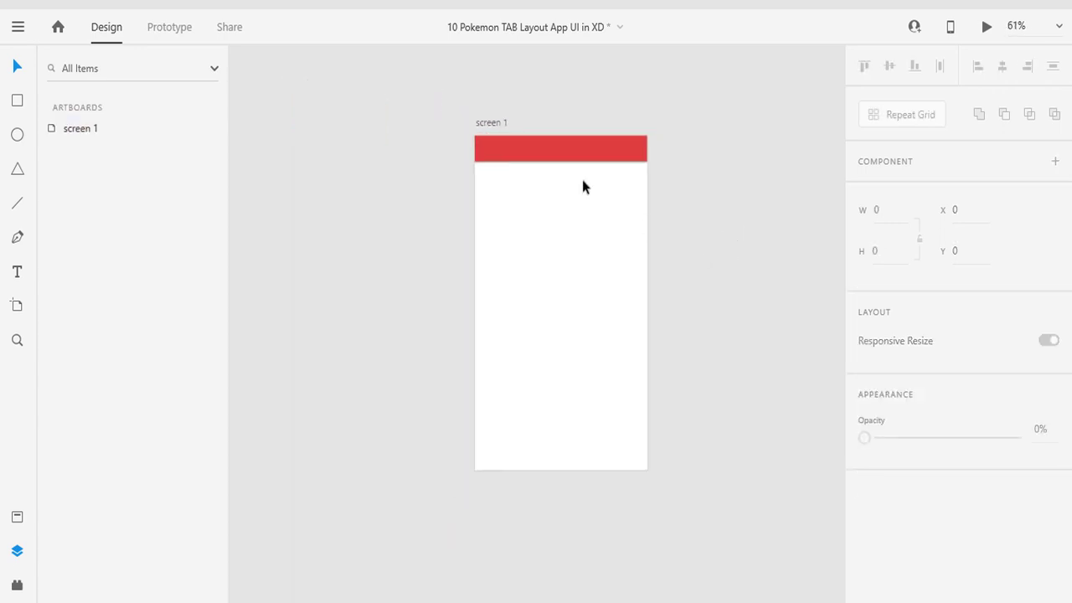
drag(665, 201, 592, 204)
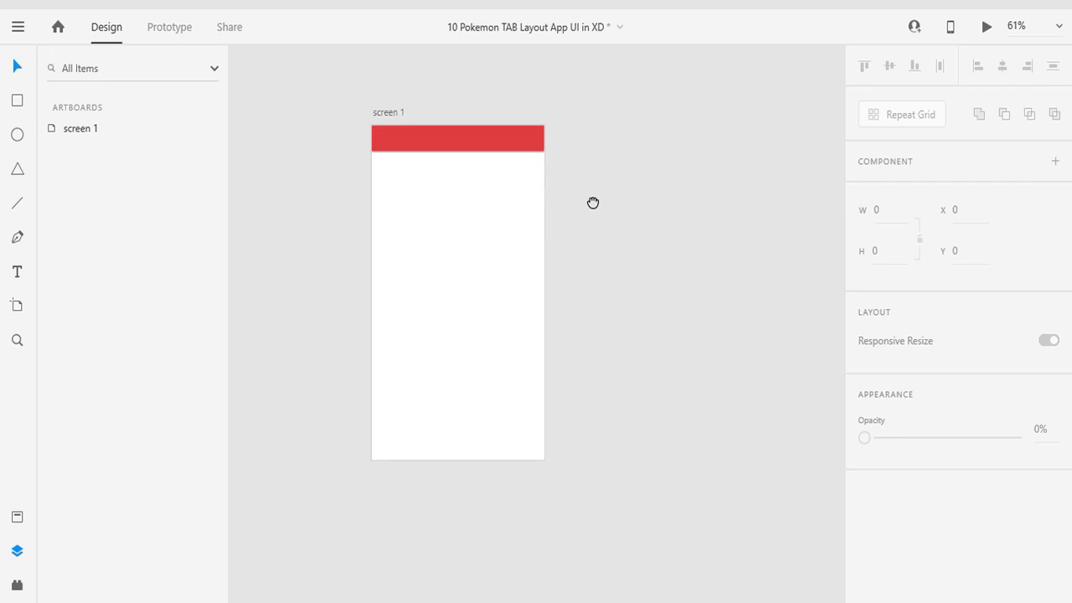
Type the title 'Pokemon Tab Layout App' beside the artboard and resize its box to 230 × 34.
click(17, 273)
drag(624, 214, 767, 241)
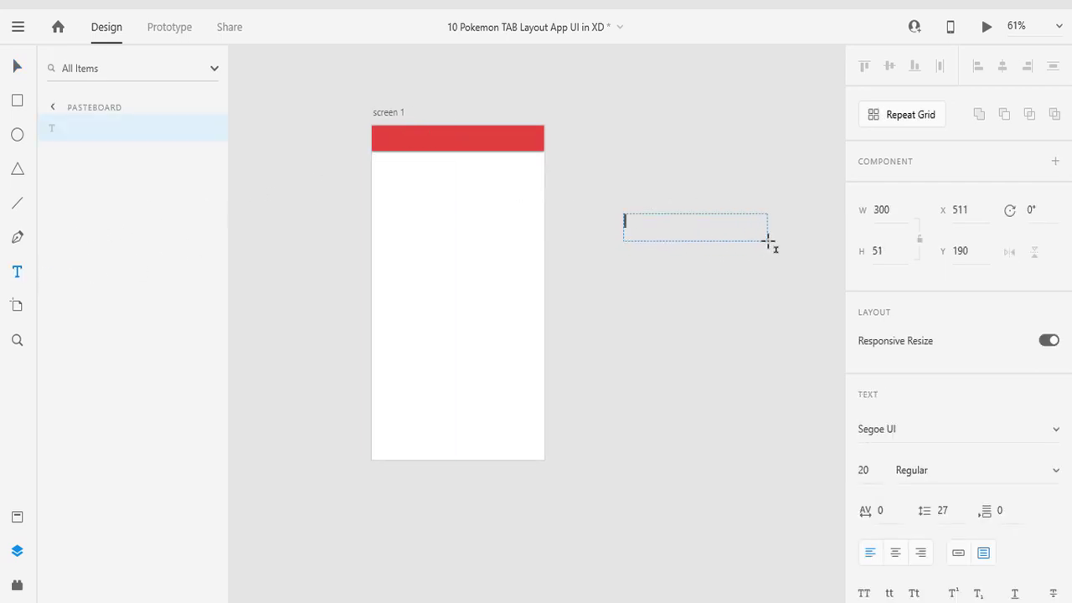
text(Tab Layout App)
click(628, 223)
key(Left)
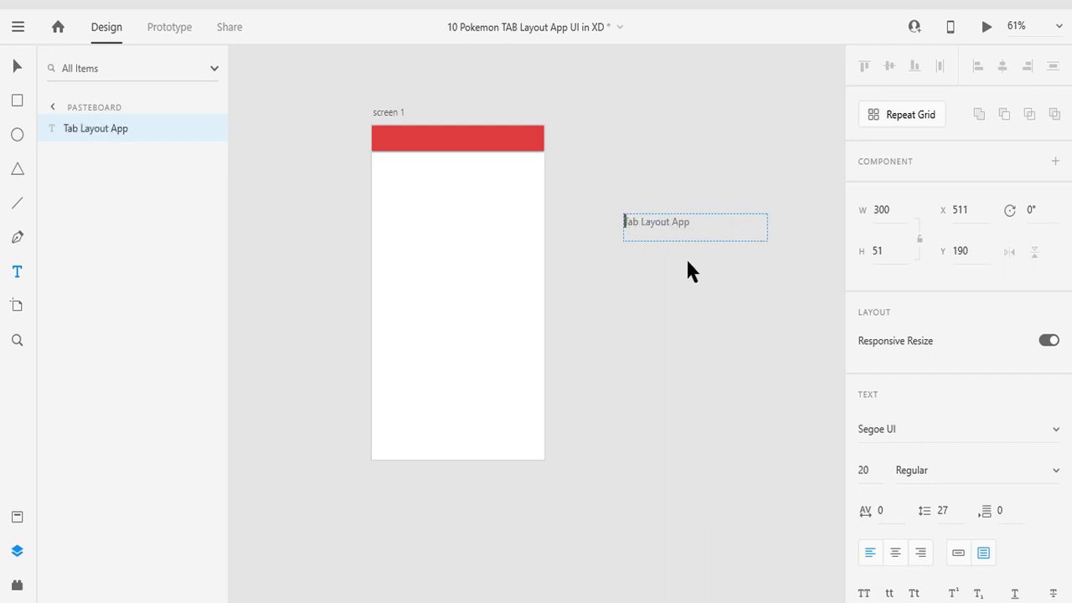
text(Poke)
text(mon)
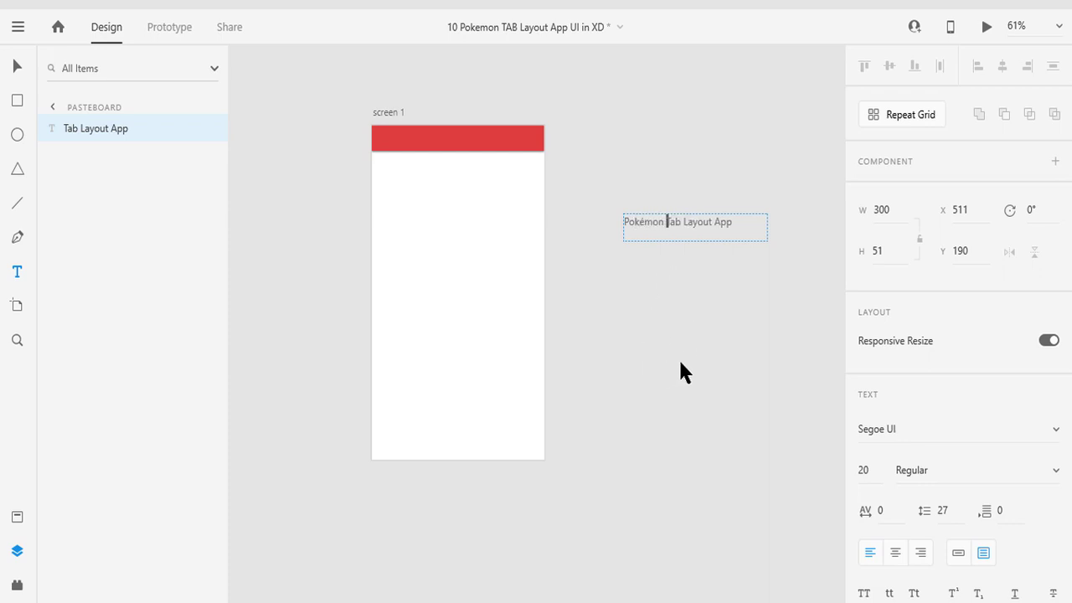
key(Escape)
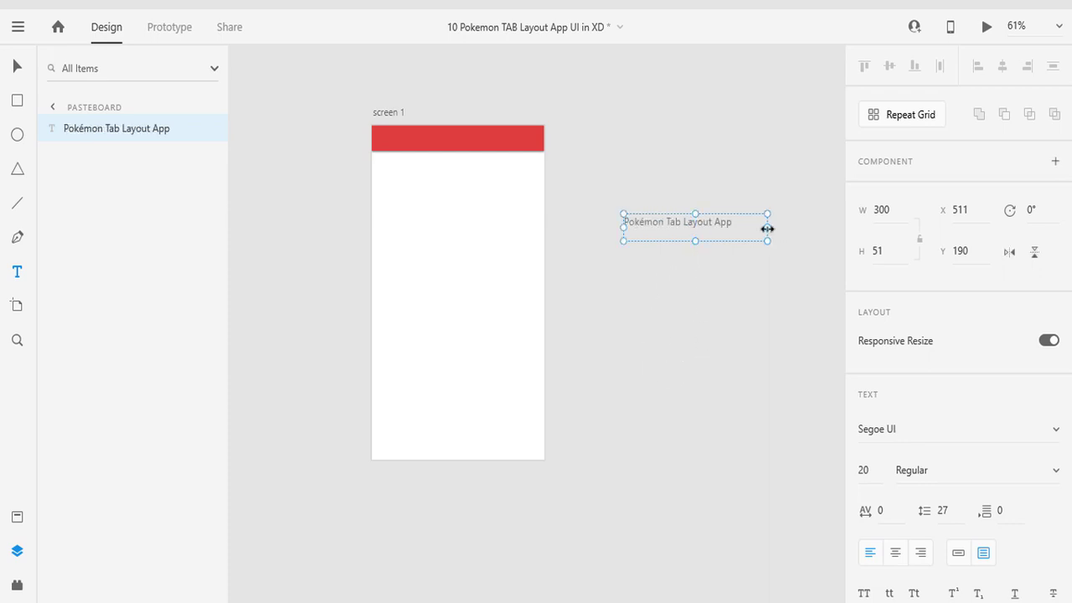
drag(767, 228, 734, 228)
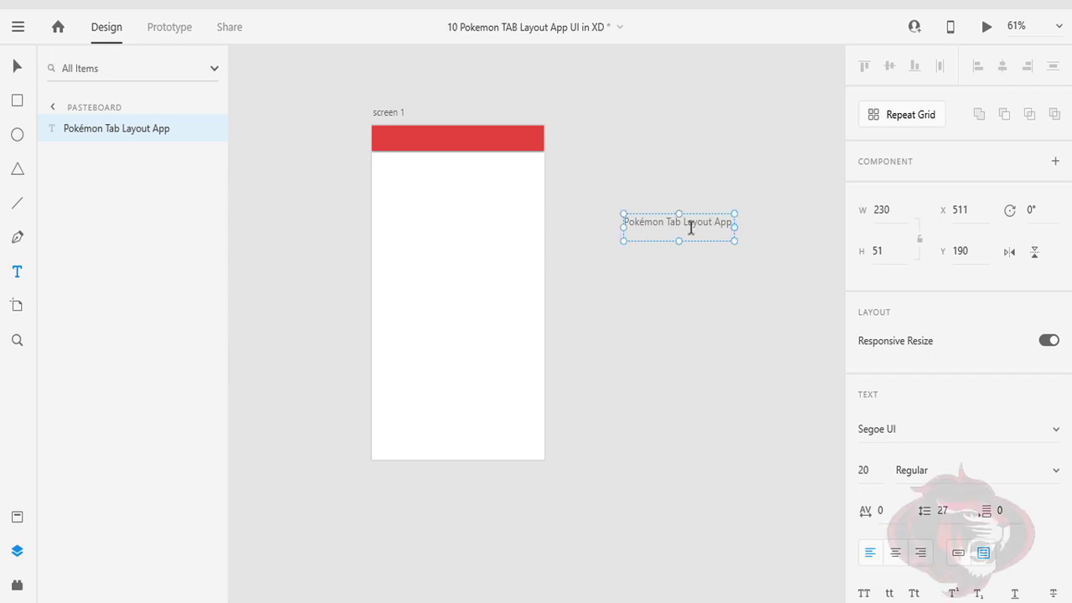
drag(678, 240, 679, 231)
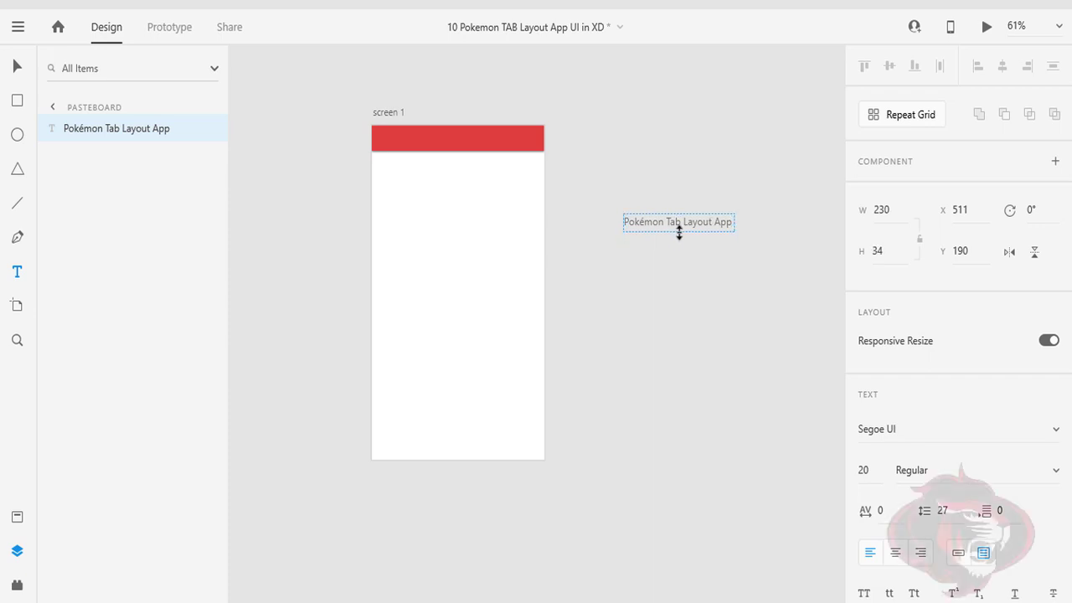
Move the title into the red bar, colour it white #FFFFFF and centre it horizontally.
click(705, 269)
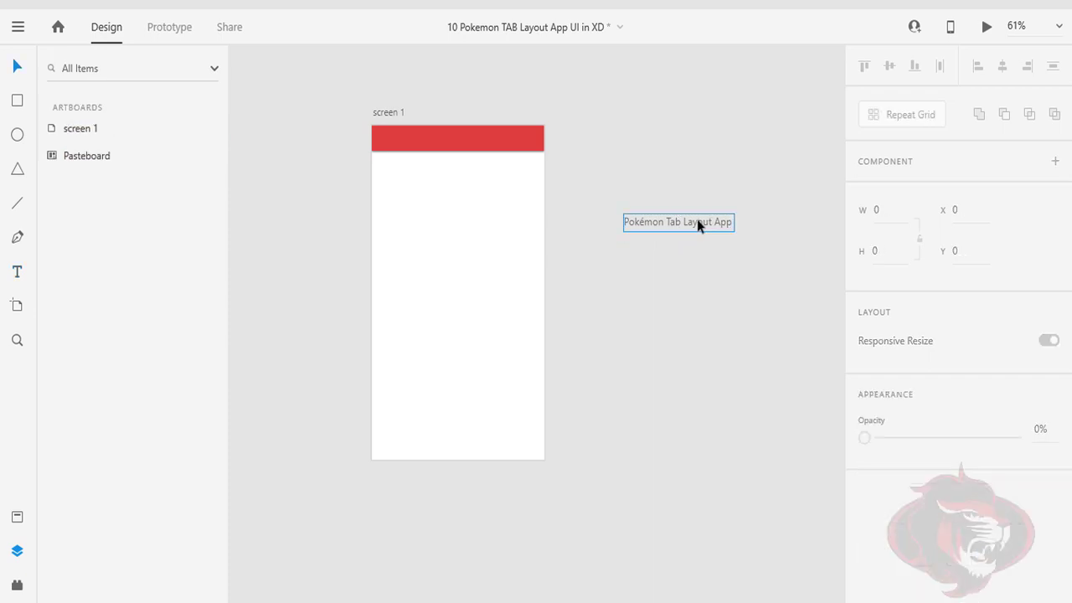
drag(698, 221, 483, 137)
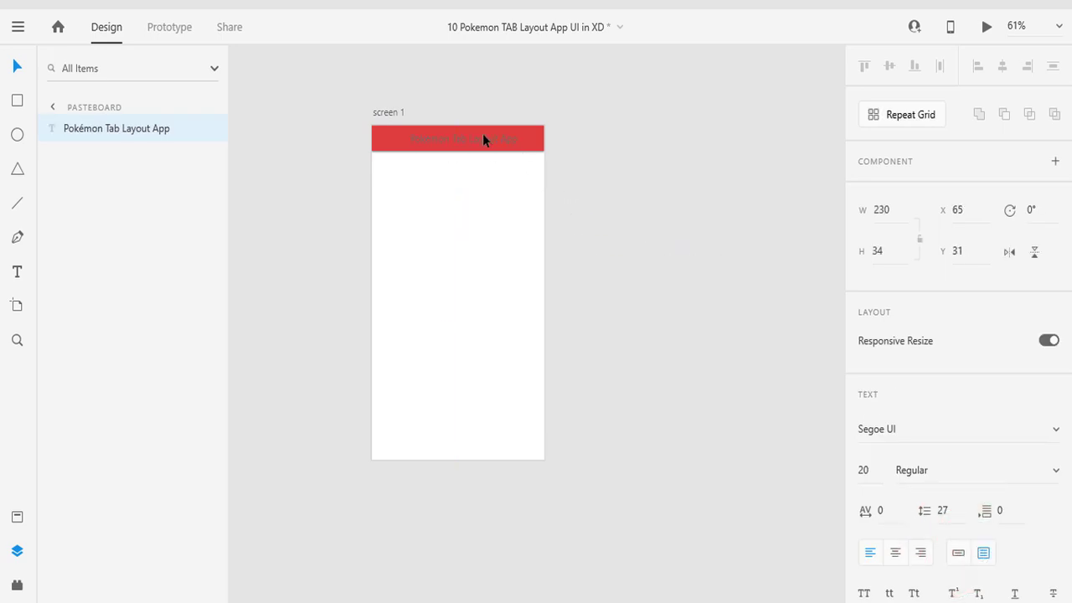
scroll(938, 452, down, 3)
scroll(920, 420, down, 5)
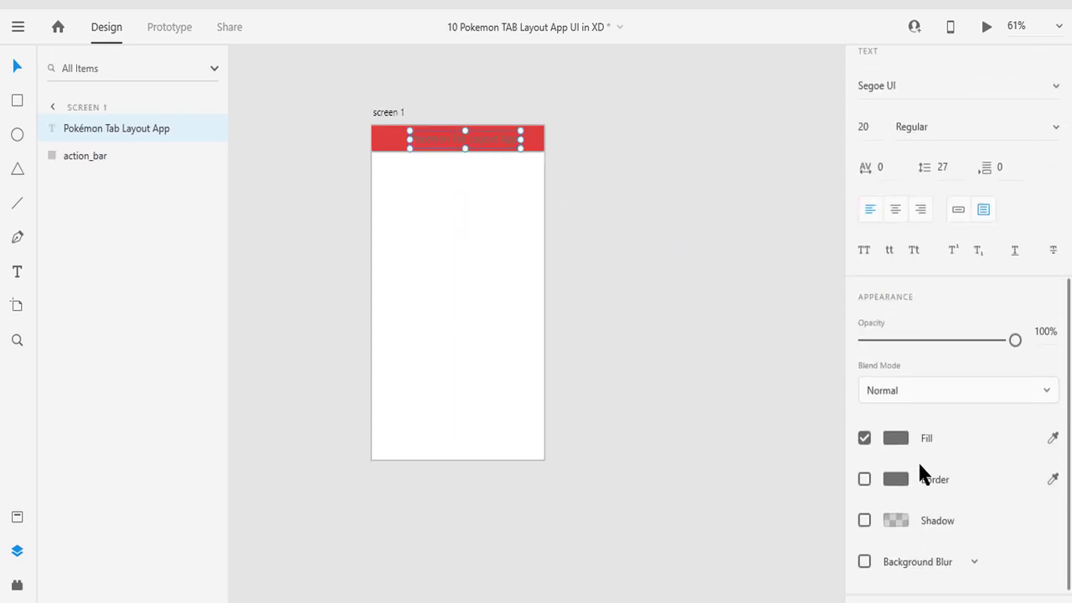
click(895, 410)
click(664, 297)
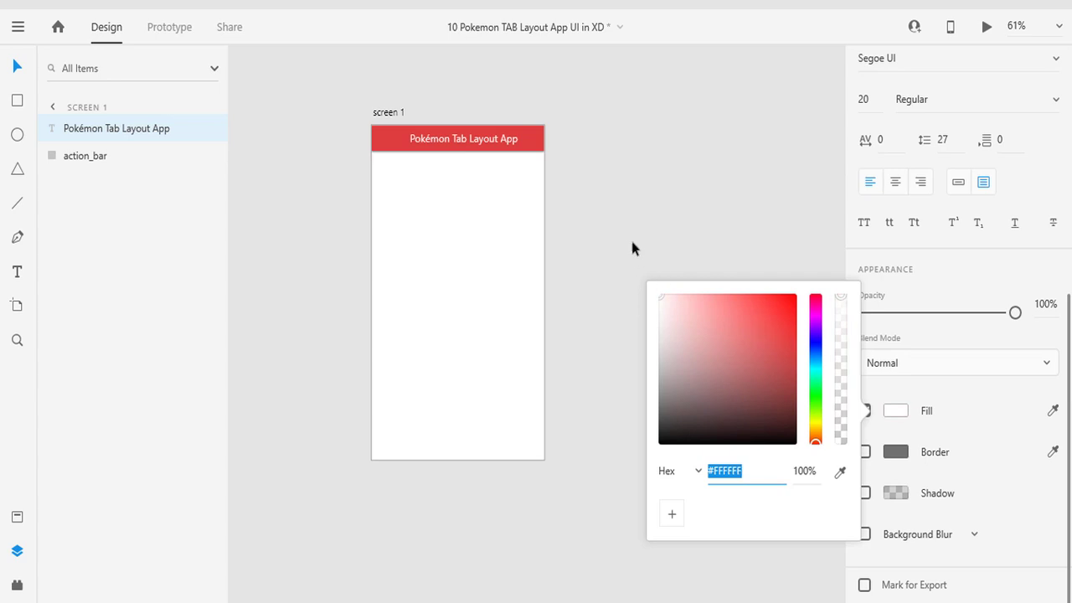
click(708, 270)
click(483, 149)
drag(483, 150, 477, 150)
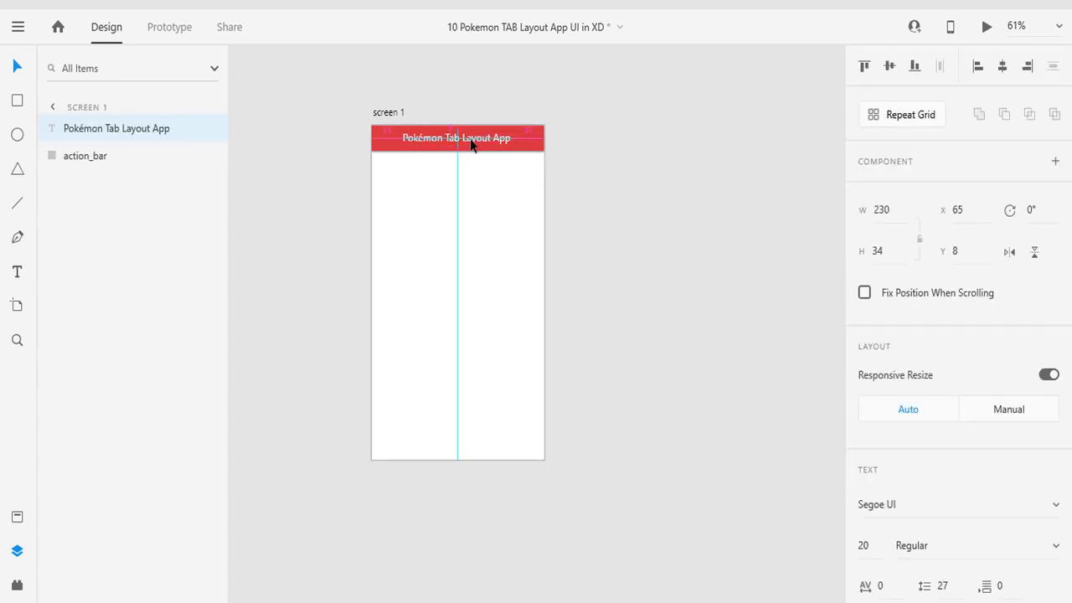
shift+click(536, 136)
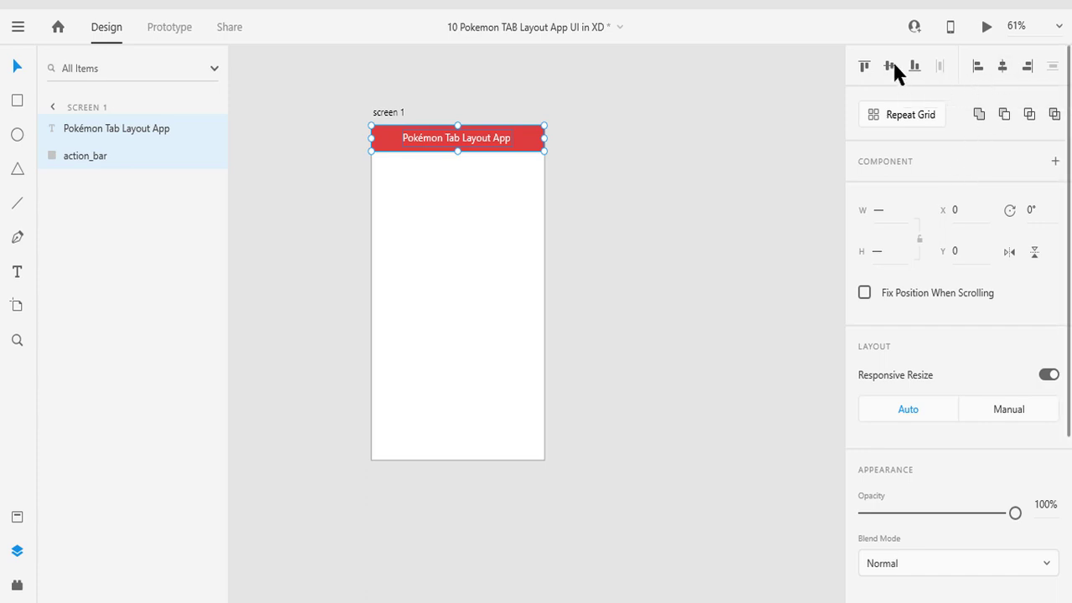
Group the title text and red bar with Ctrl+G and rename Group 1 to action_bar.
click(538, 177)
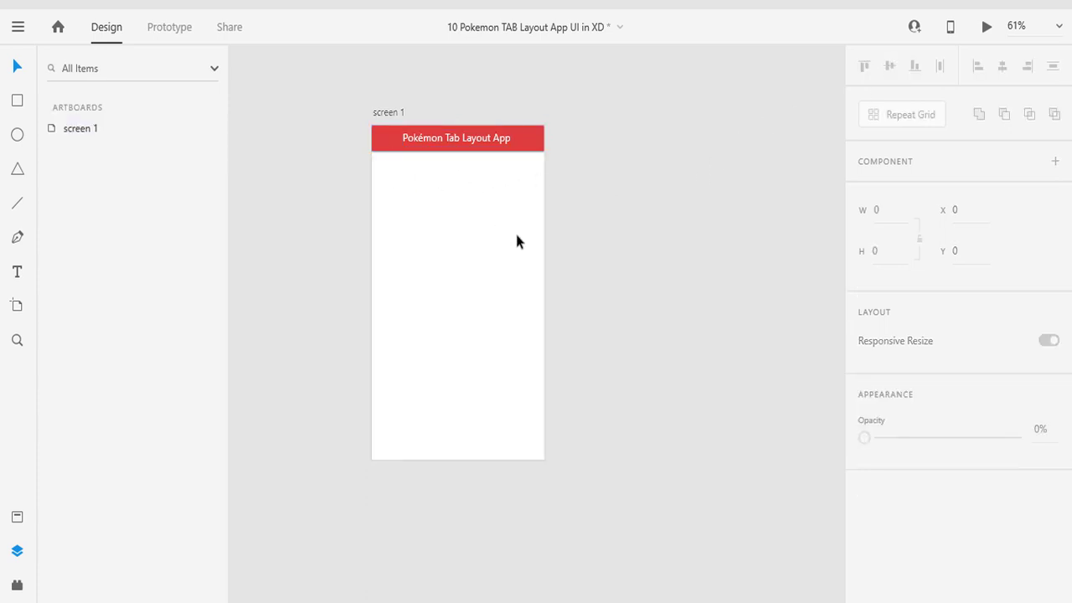
scroll(531, 254, up, 1)
scroll(507, 207, up, 1)
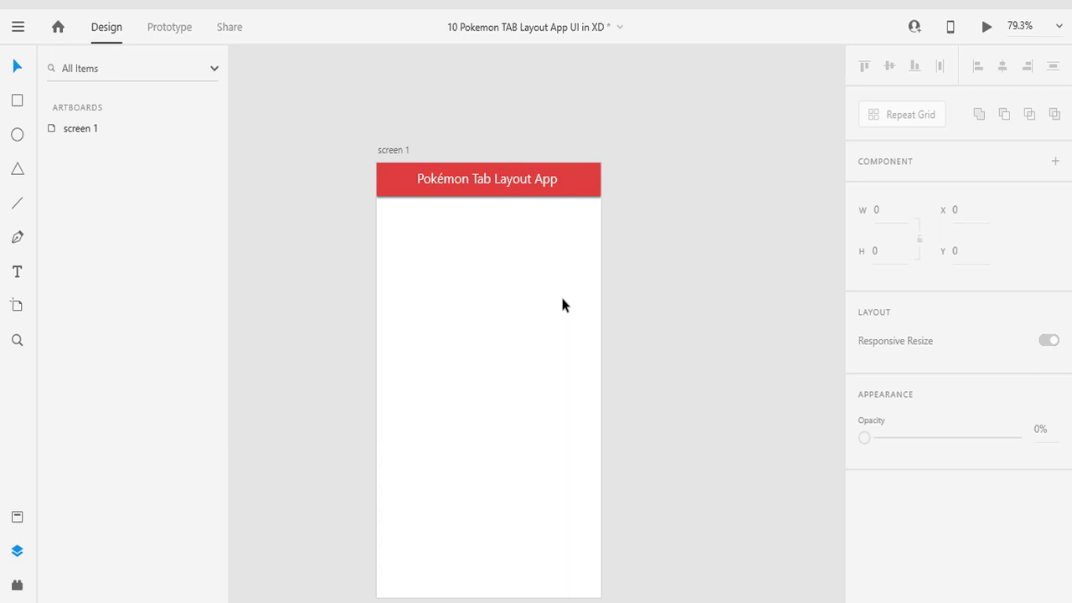
click(537, 195)
shift+click(583, 193)
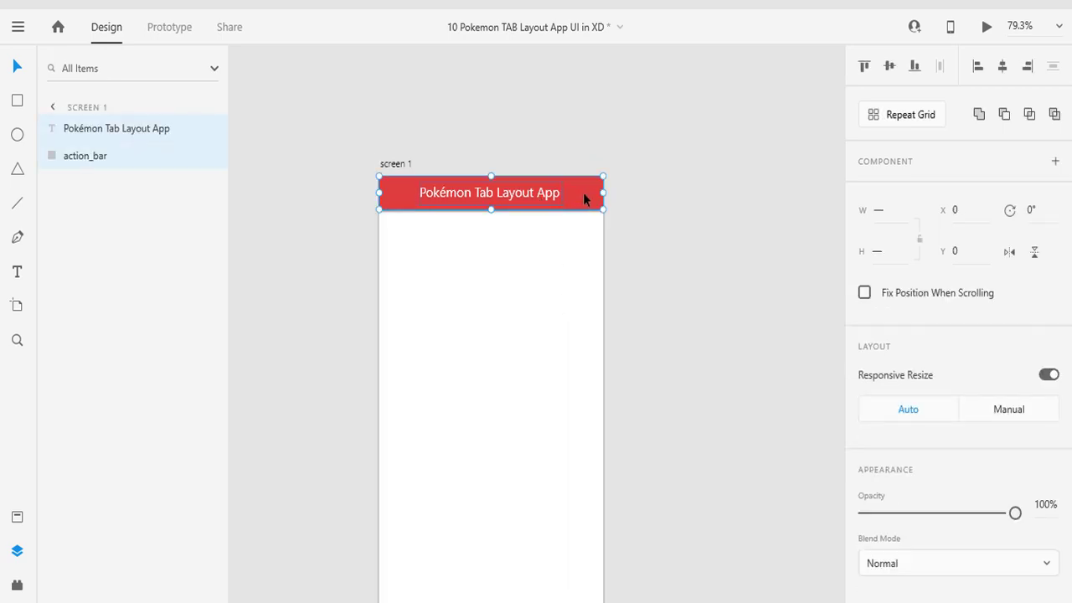
key(ctrl+g)
double_click(81, 130)
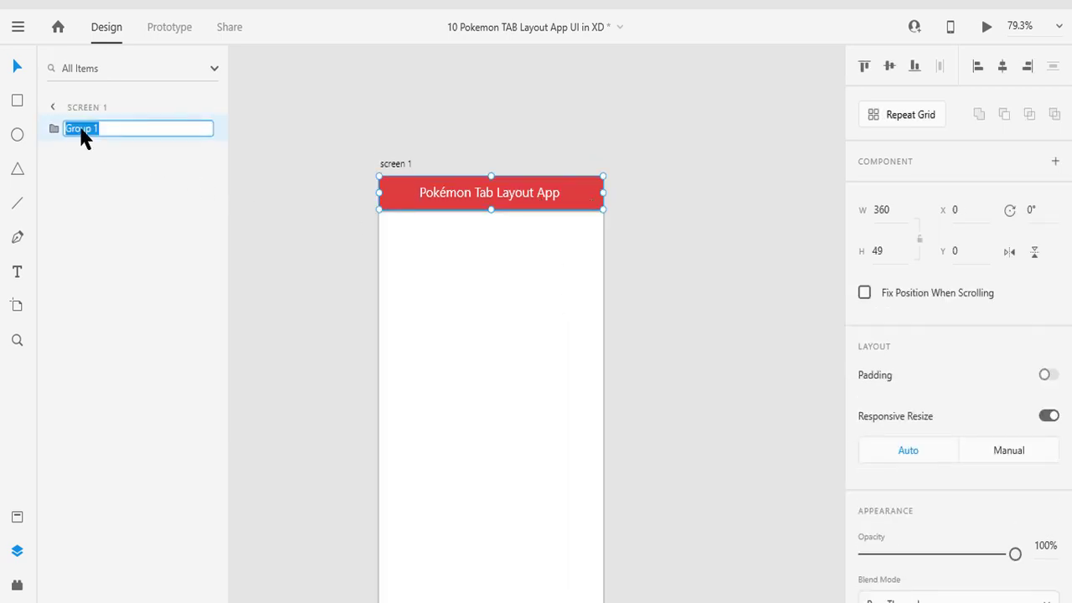
text(action_bar)
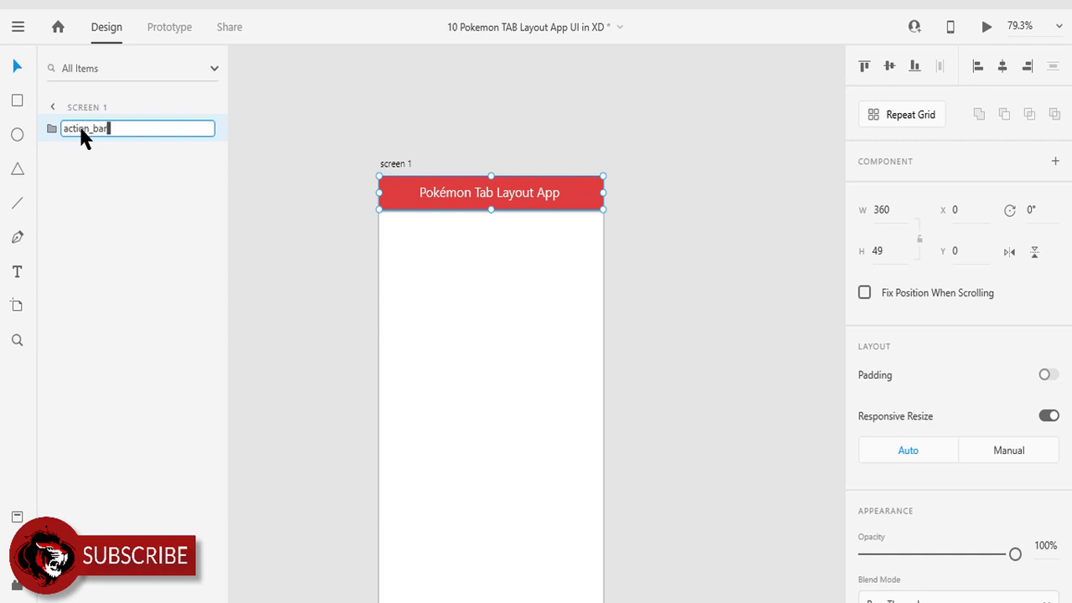
key(Return)
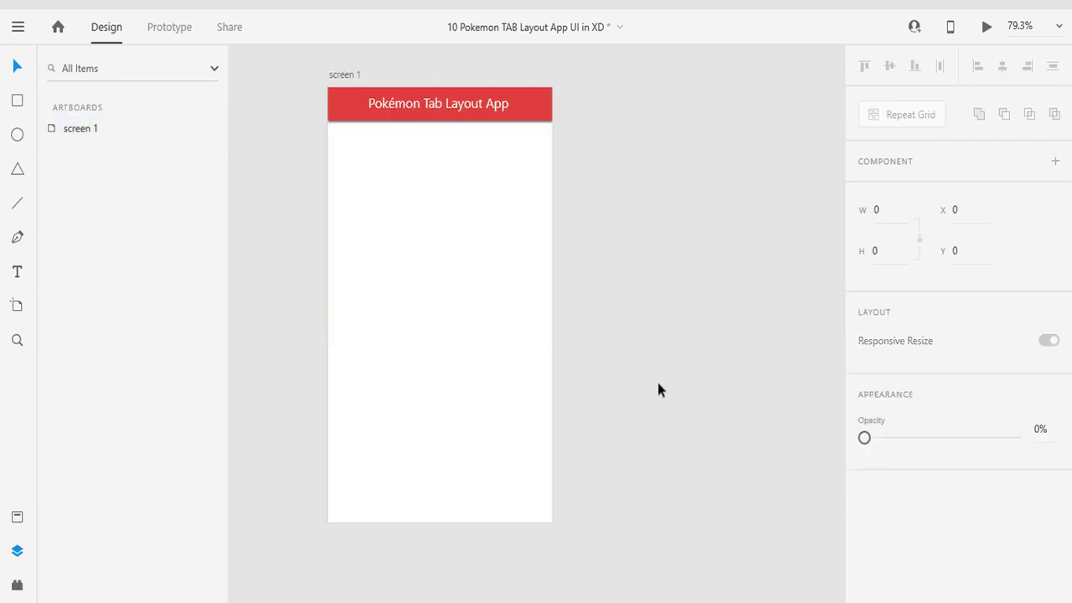
Set the screen 1 artboard fill to the pale cyan #D5F6F5.
click(508, 314)
scroll(924, 444, down, 2)
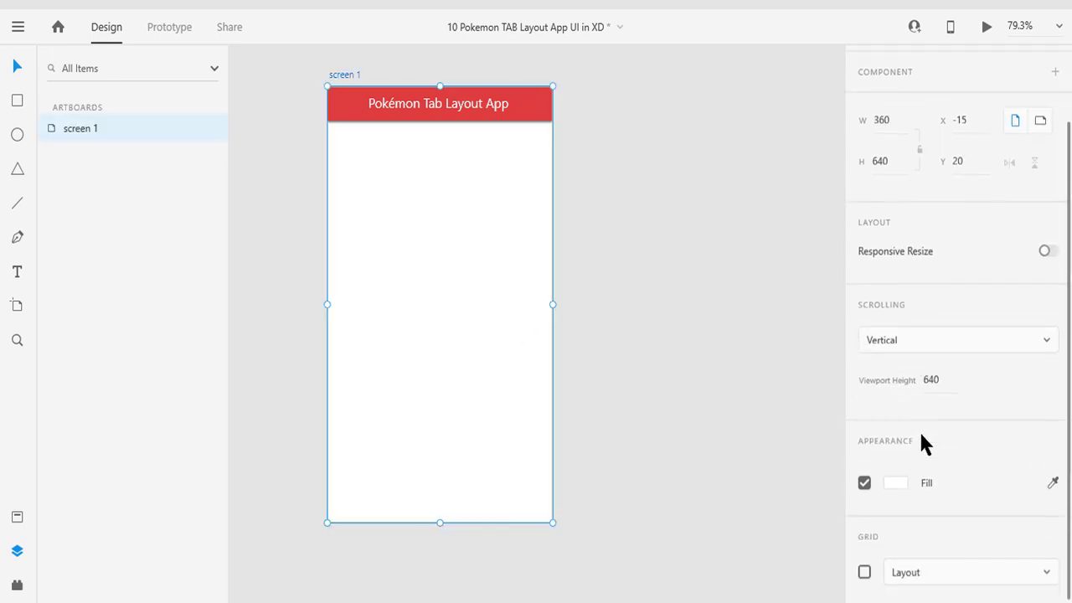
click(896, 476)
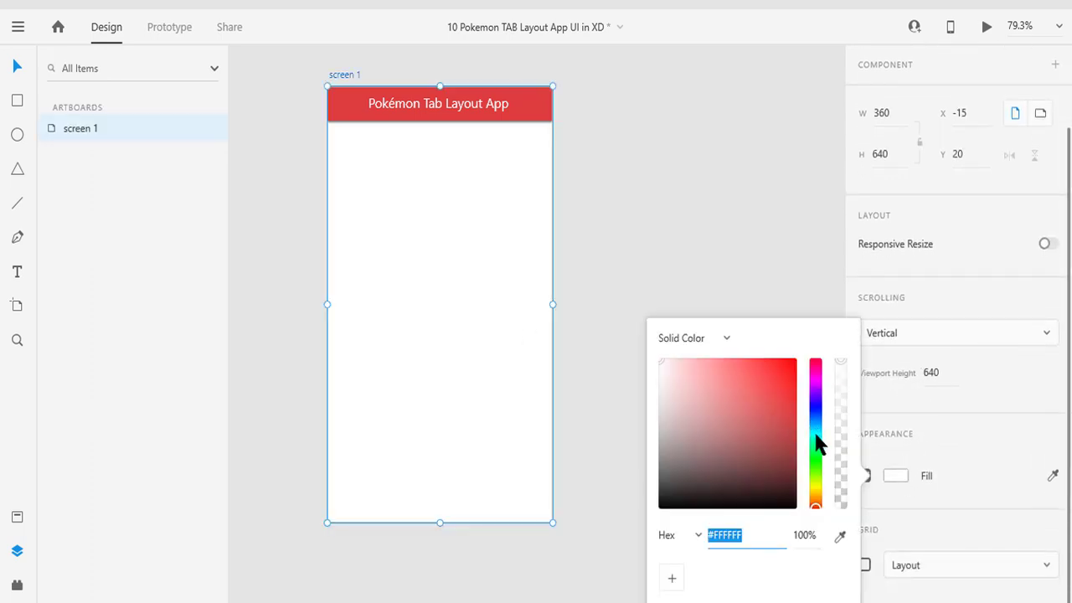
click(815, 434)
click(678, 361)
drag(680, 365, 677, 362)
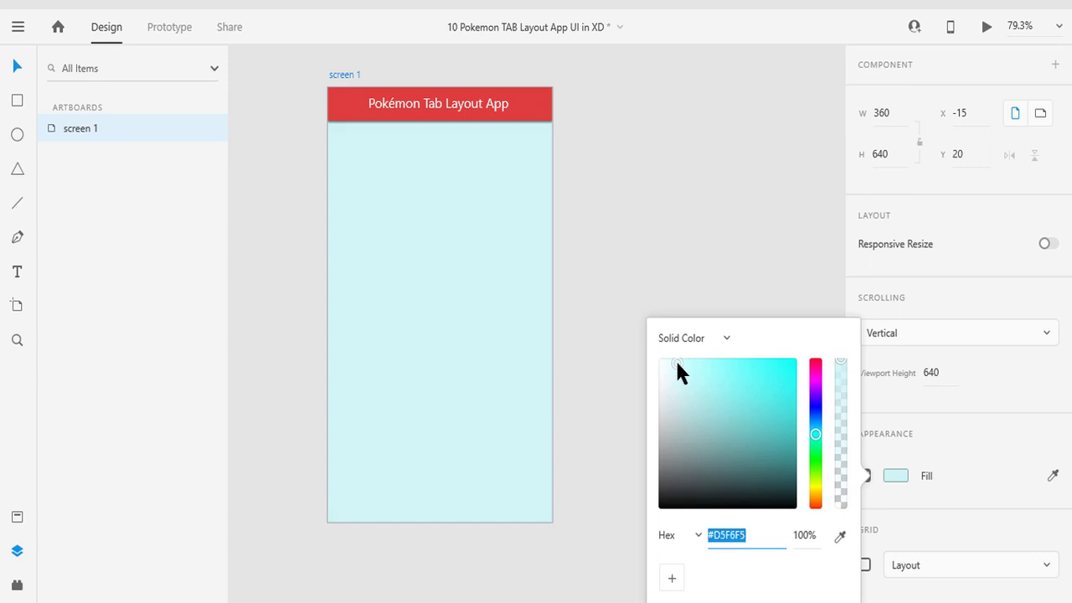
click(646, 269)
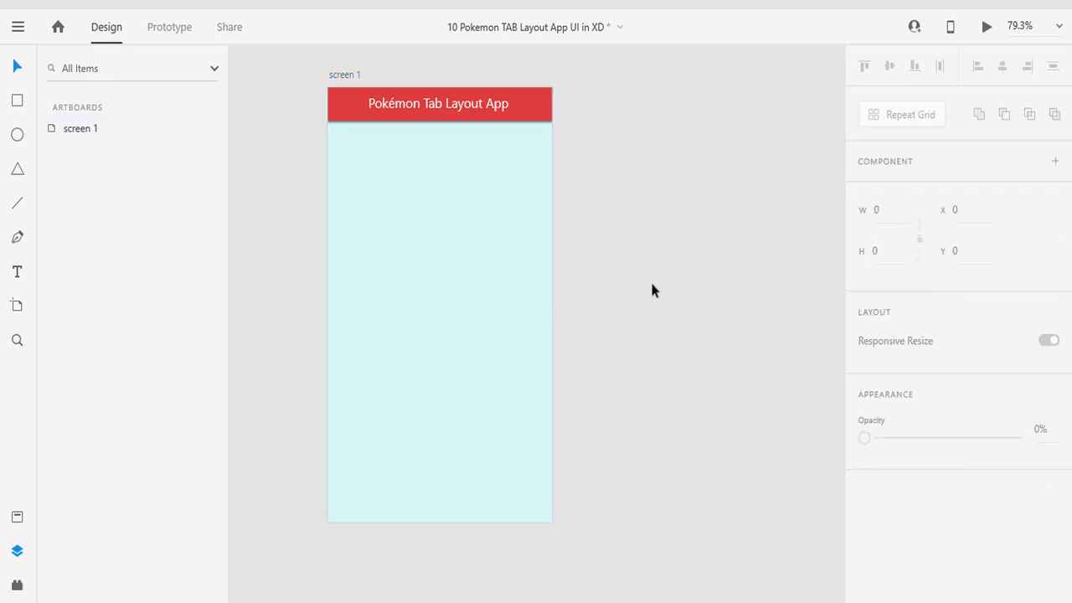
scroll(652, 287, down, 2)
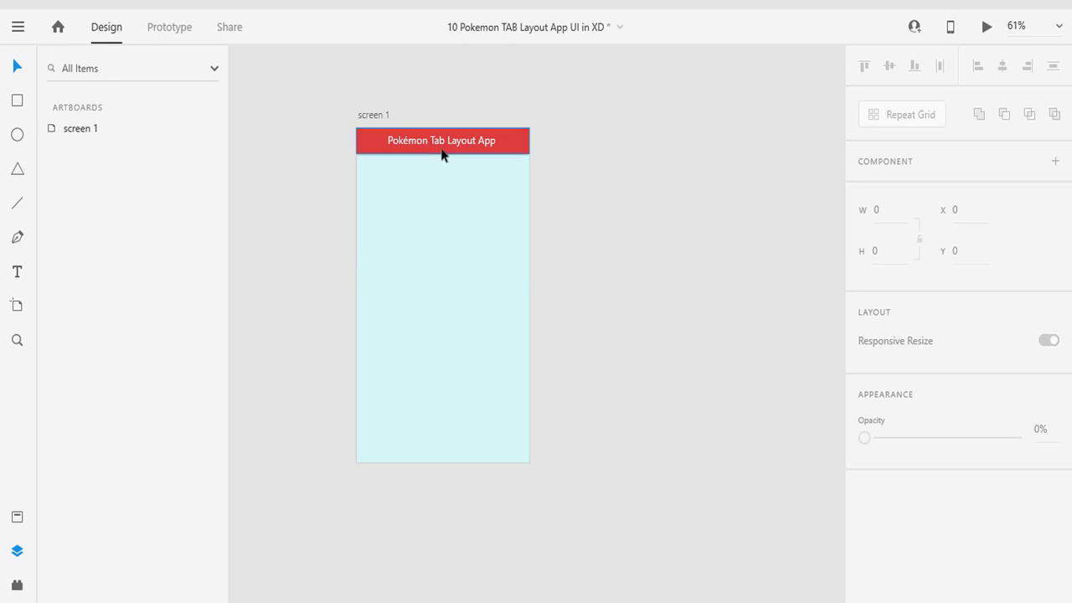
drag(680, 239, 661, 236)
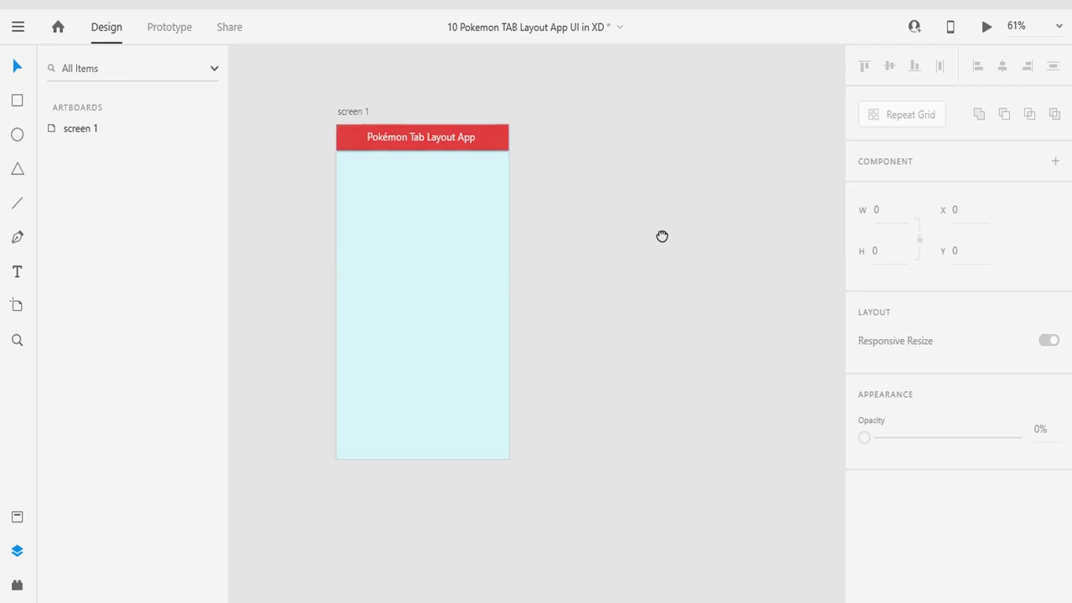
drag(637, 239, 643, 240)
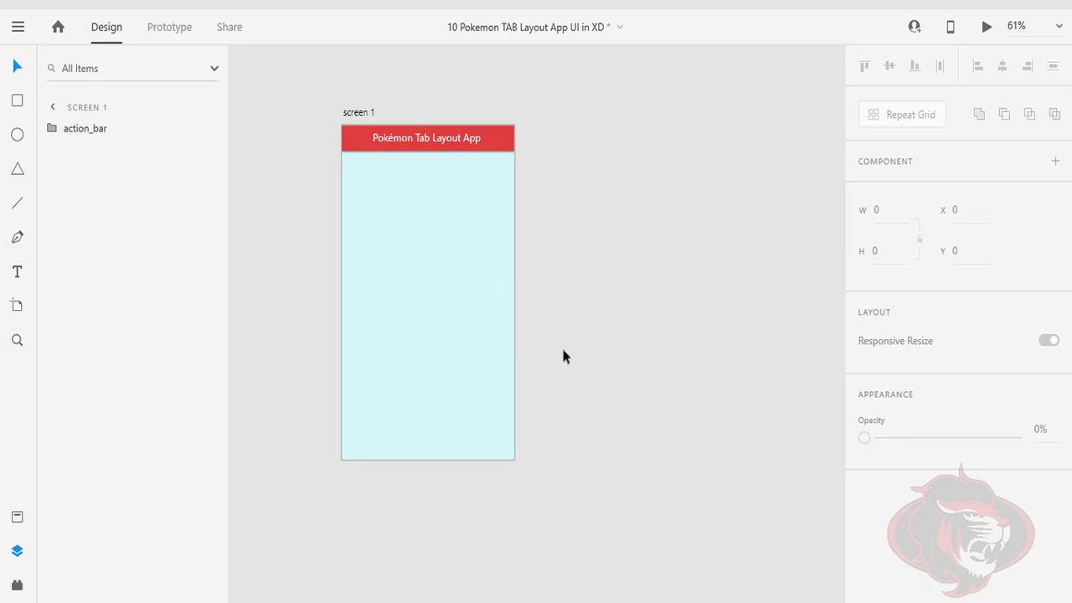
drag(499, 354, 489, 346)
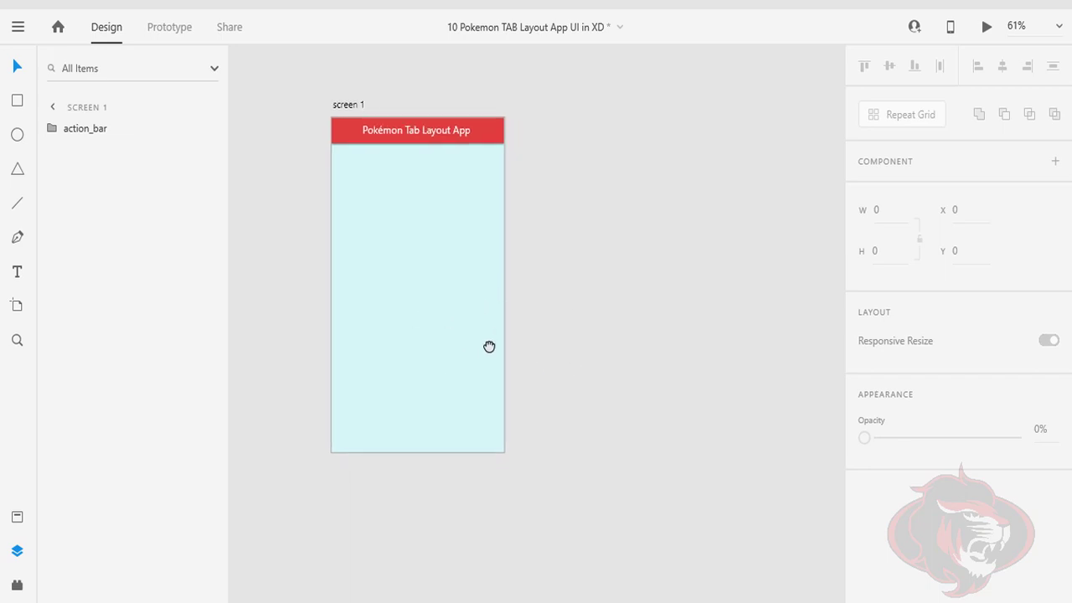